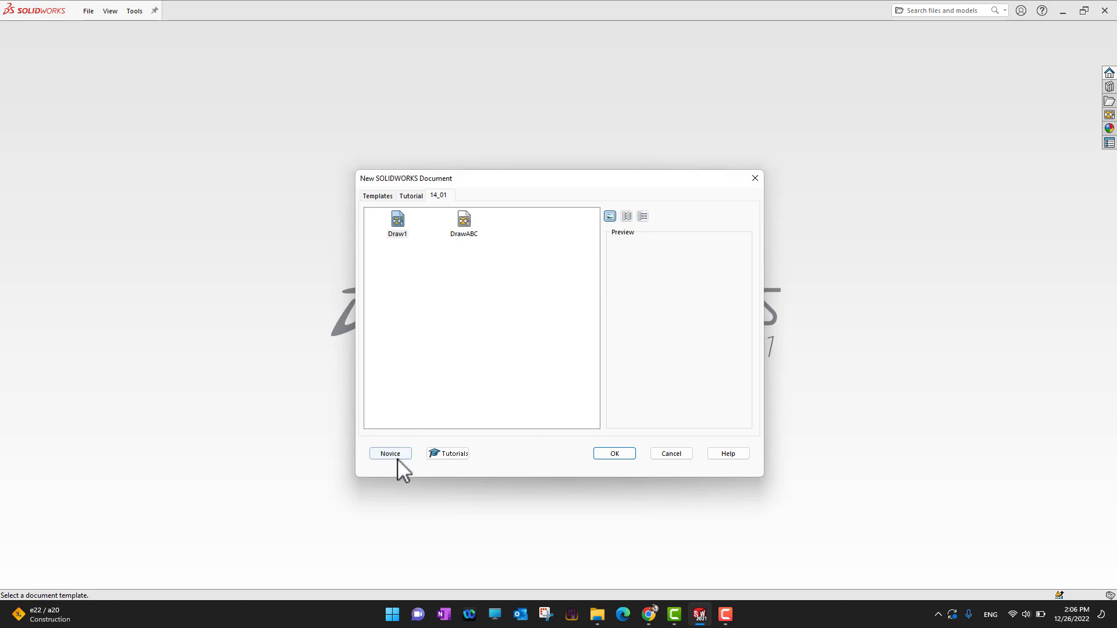
Create a new drawing from the DrawABC template in the 14_01 templates
{"action": "left_click", "coordinate": [398, 457]}
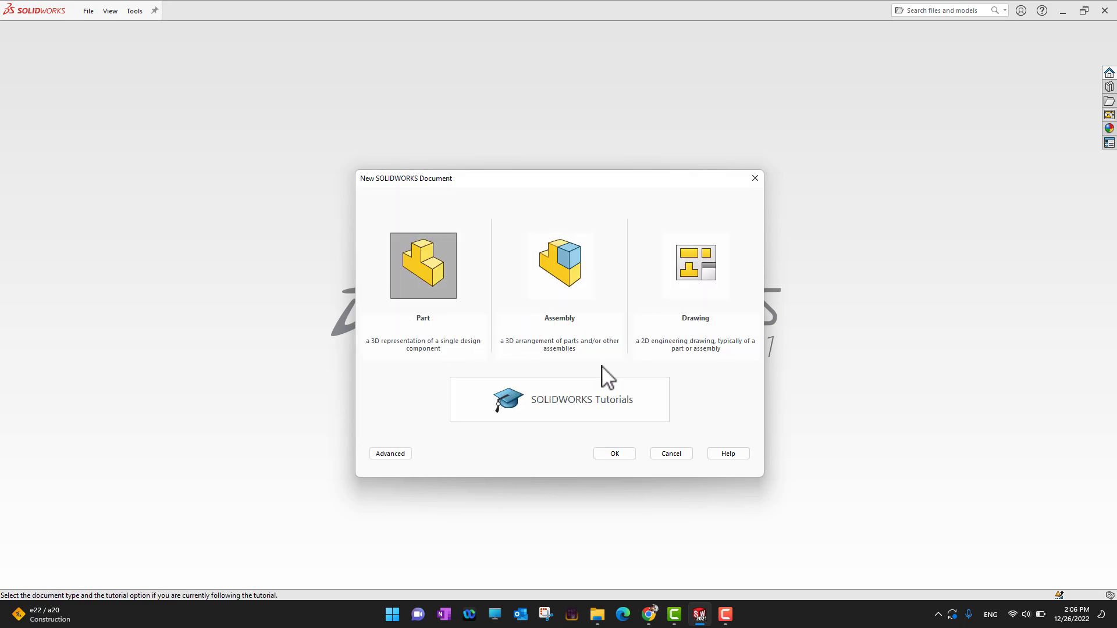
{"action": "left_click", "coordinate": [387, 453]}
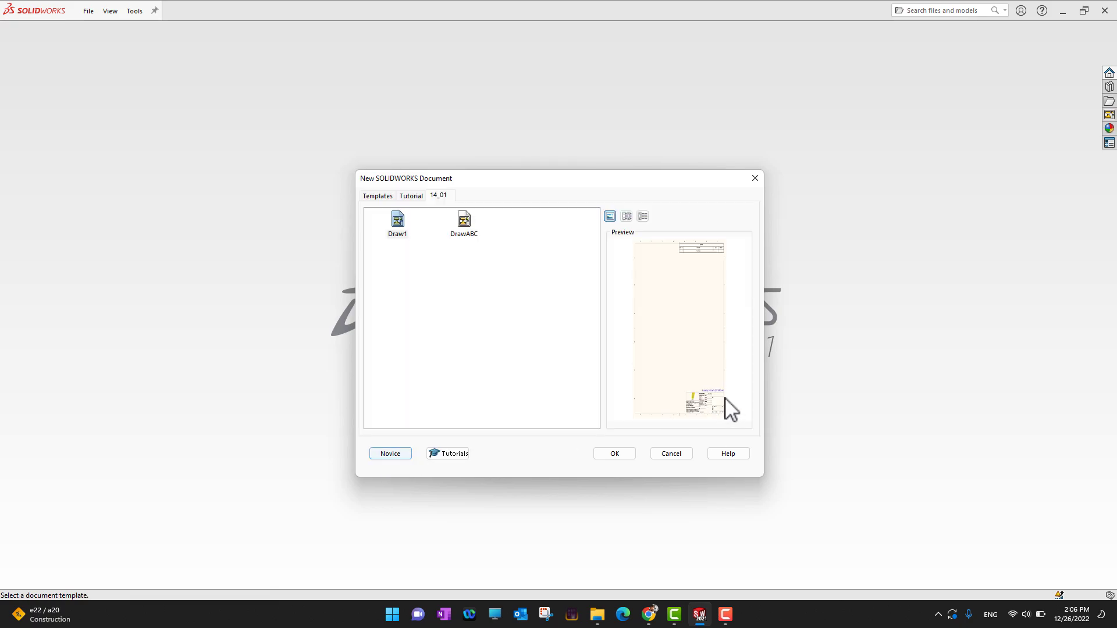
{"action": "double_click", "coordinate": [465, 222]}
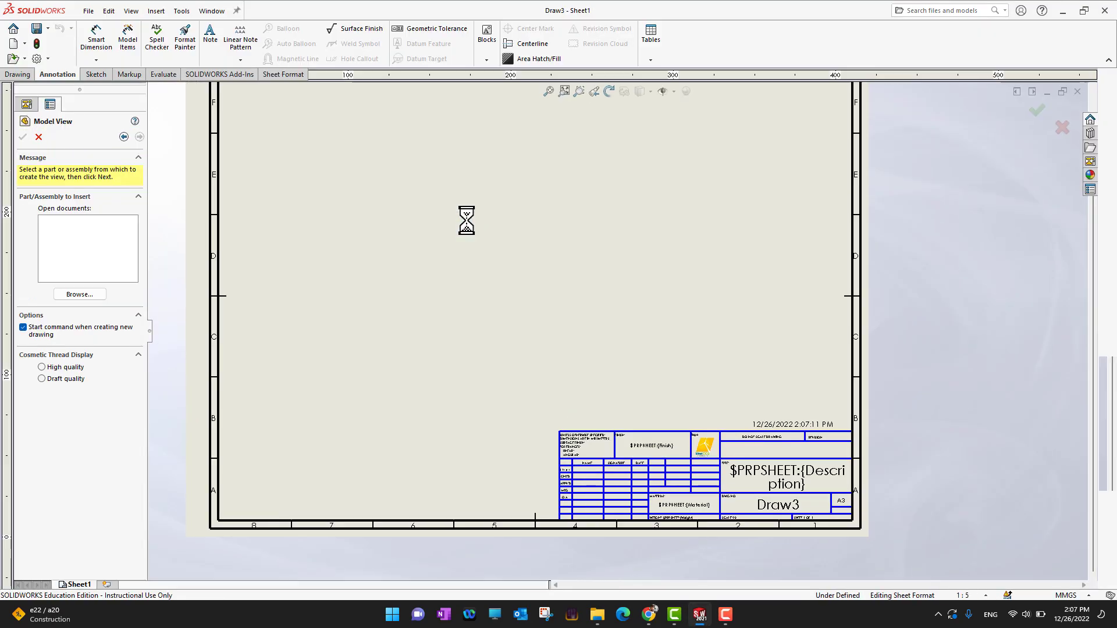
Cancel the model view insertion and examine the title block and its logo area
{"action": "left_click", "coordinate": [38, 137]}
{"action": "scroll", "coordinate": [668, 332], "scroll_direction": "down", "scroll_amount": 2}
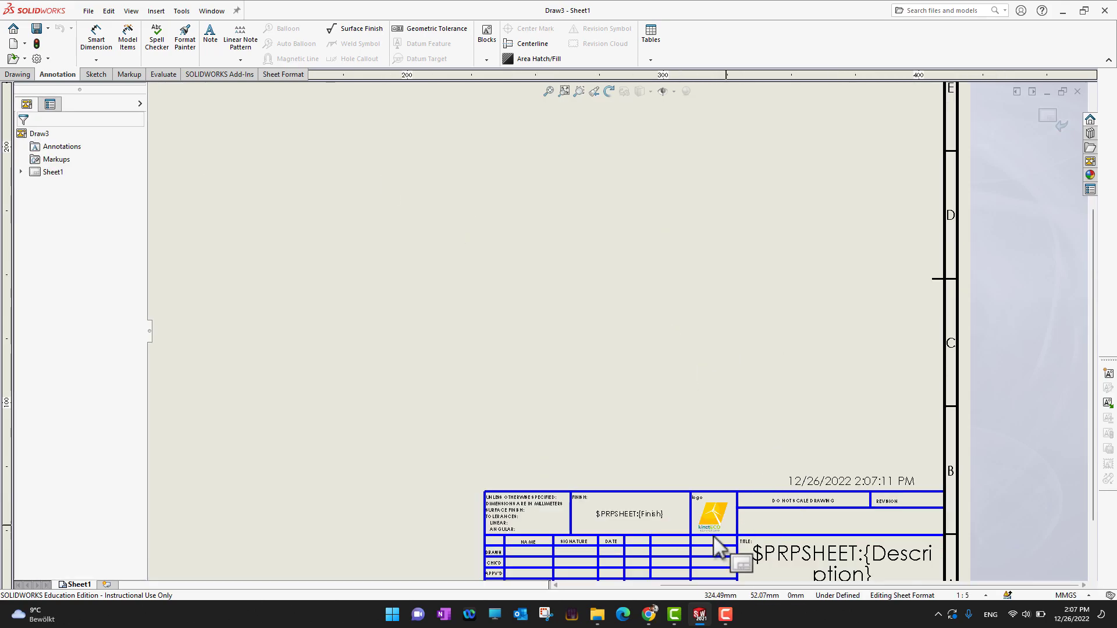
{"action": "scroll", "coordinate": [714, 536], "scroll_direction": "down", "scroll_amount": 2}
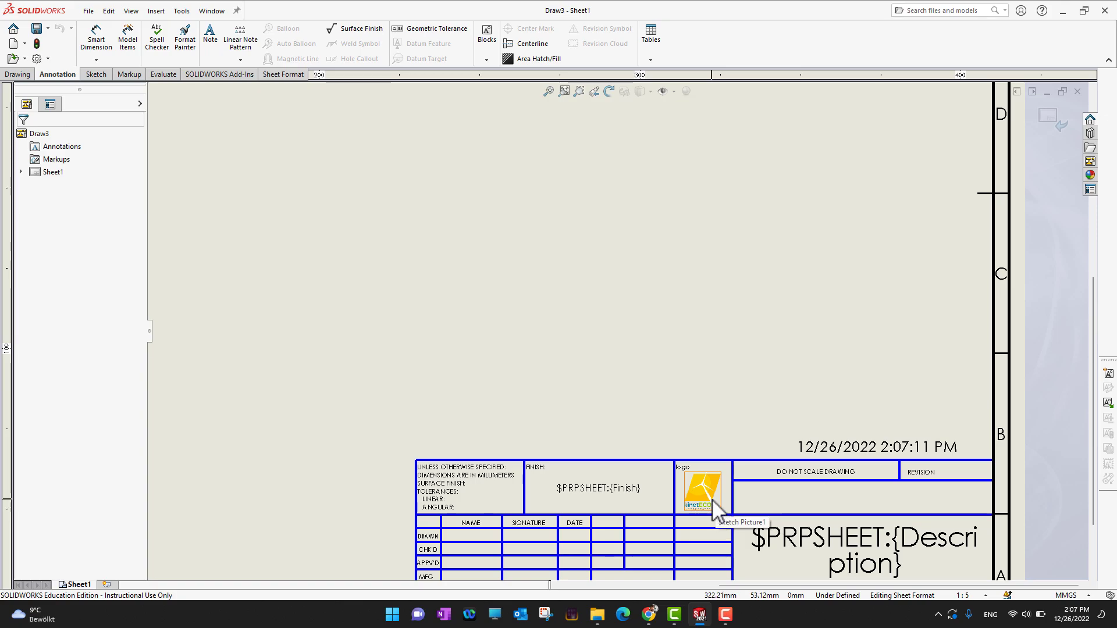
{"action": "scroll", "coordinate": [709, 481], "scroll_direction": "up", "scroll_amount": 2}
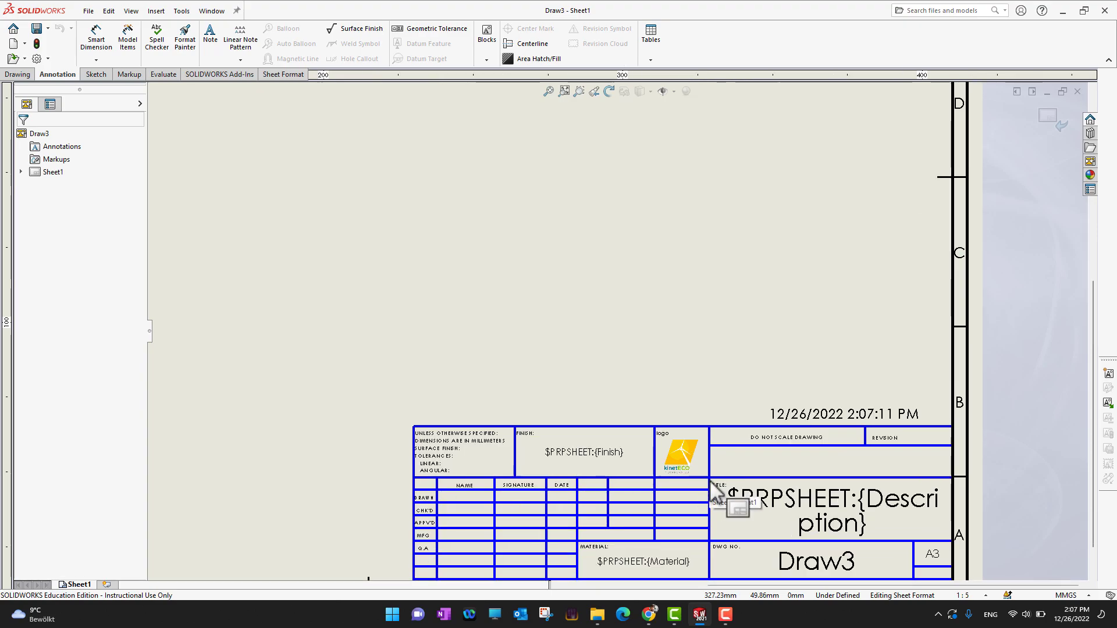
{"action": "scroll", "coordinate": [710, 480], "scroll_direction": "down", "scroll_amount": 1}
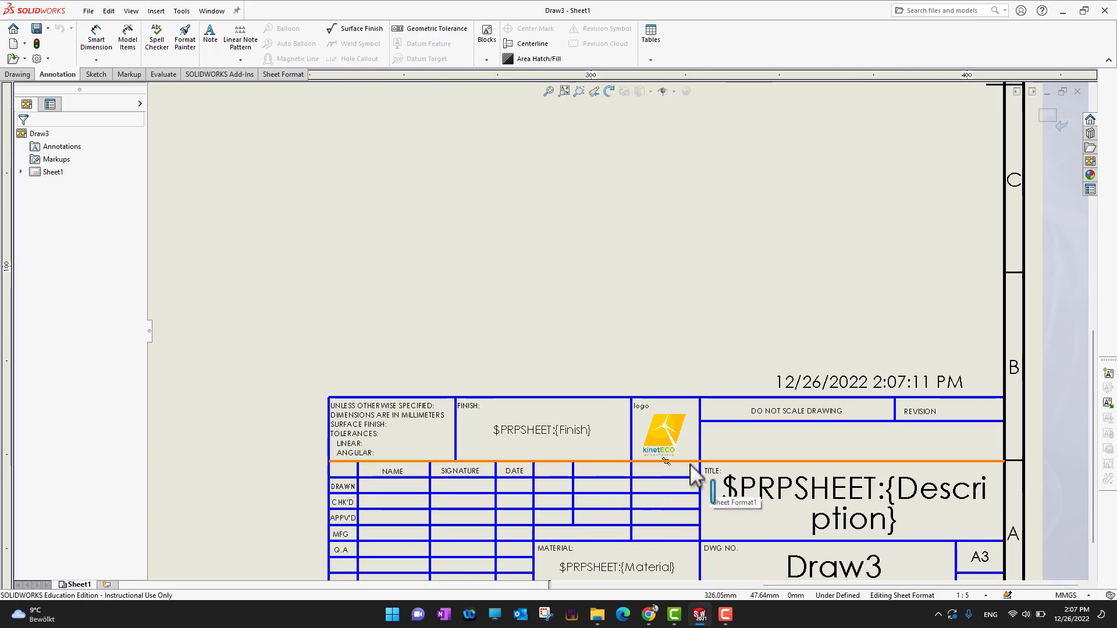
{"action": "scroll", "coordinate": [702, 355], "scroll_direction": "up", "scroll_amount": 1}
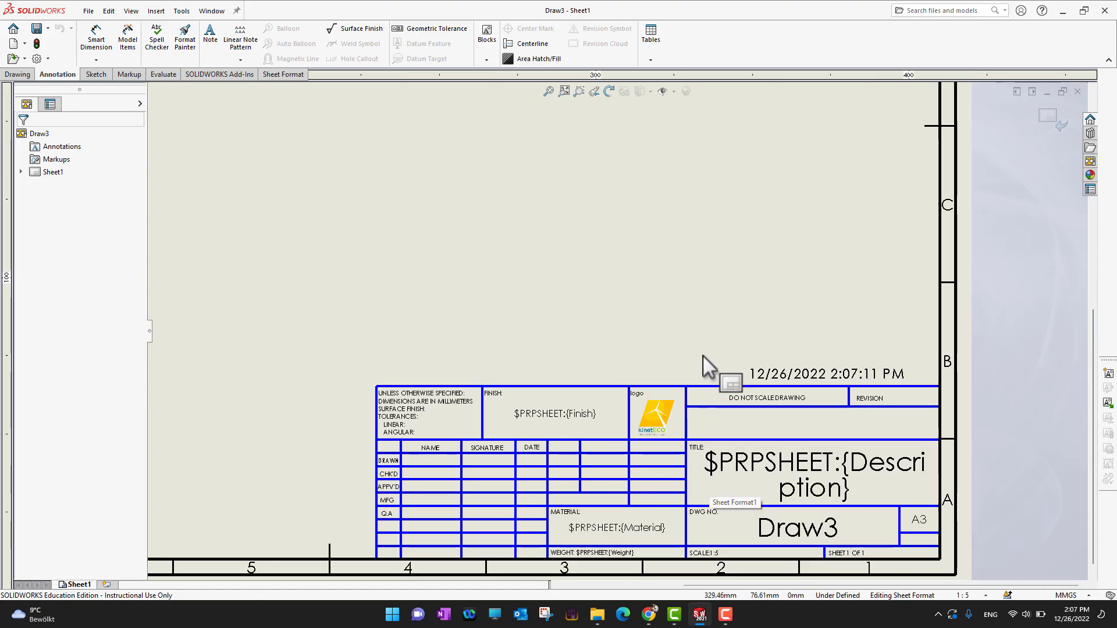
{"action": "scroll", "coordinate": [703, 355], "scroll_direction": "up", "scroll_amount": 1}
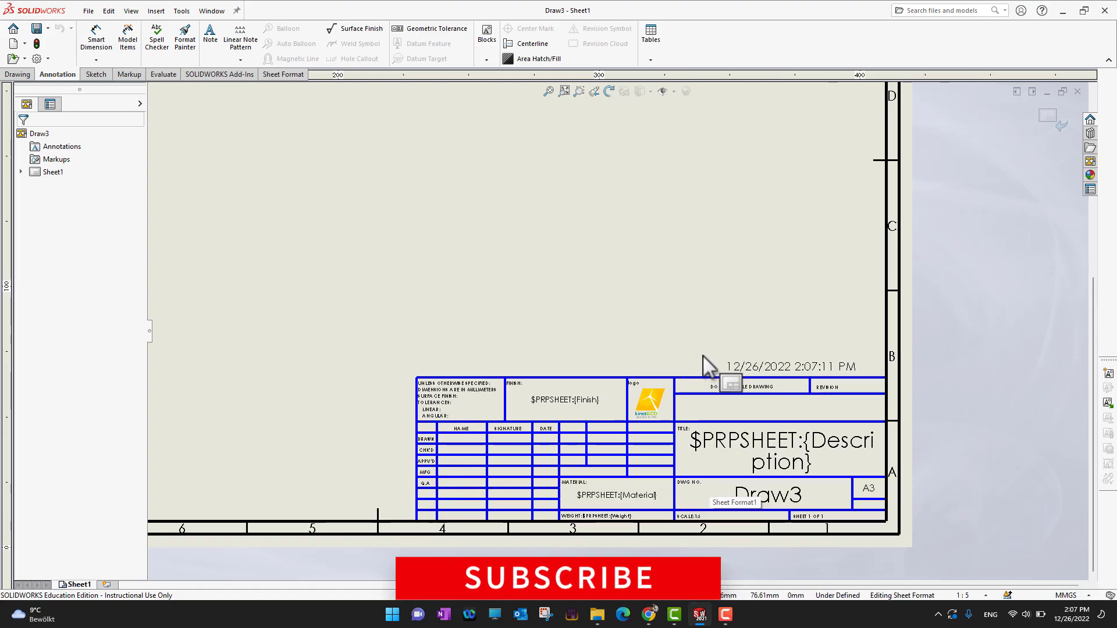
Display the Blocks toolbar and start the Insert Block command
{"action": "right_click", "coordinate": [728, 43]}
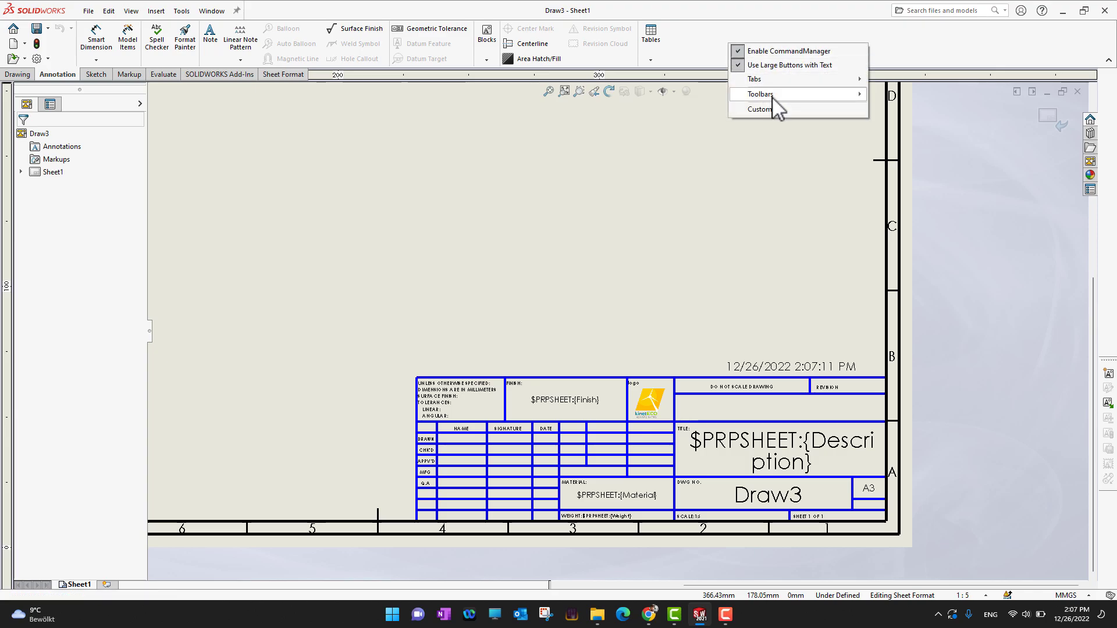
{"action": "mouse_move", "coordinate": [772, 96]}
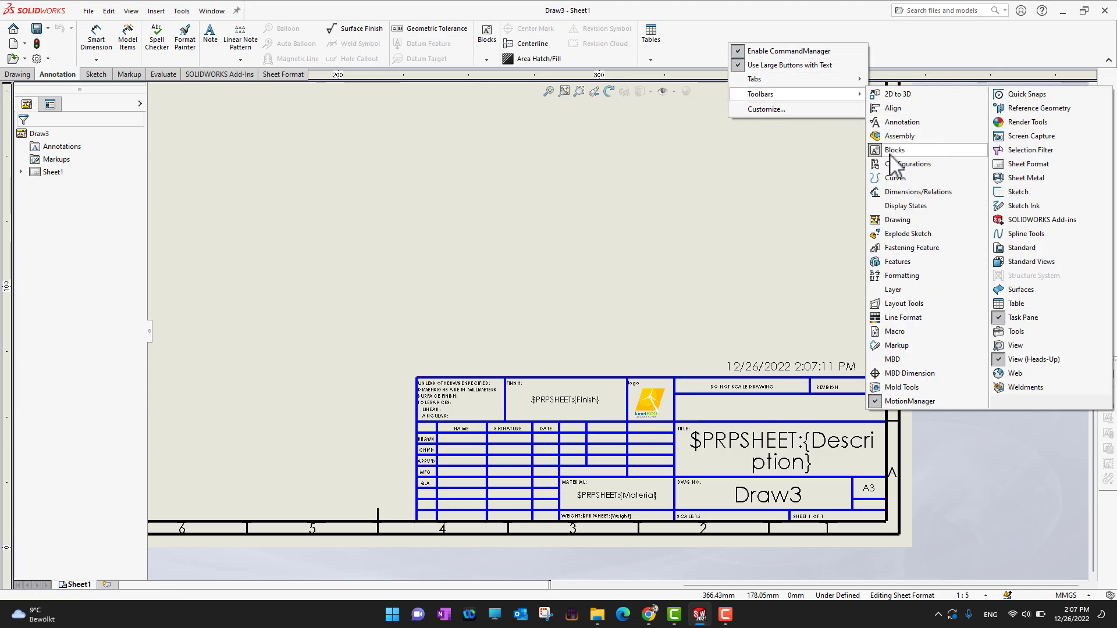
{"action": "left_click", "coordinate": [777, 166]}
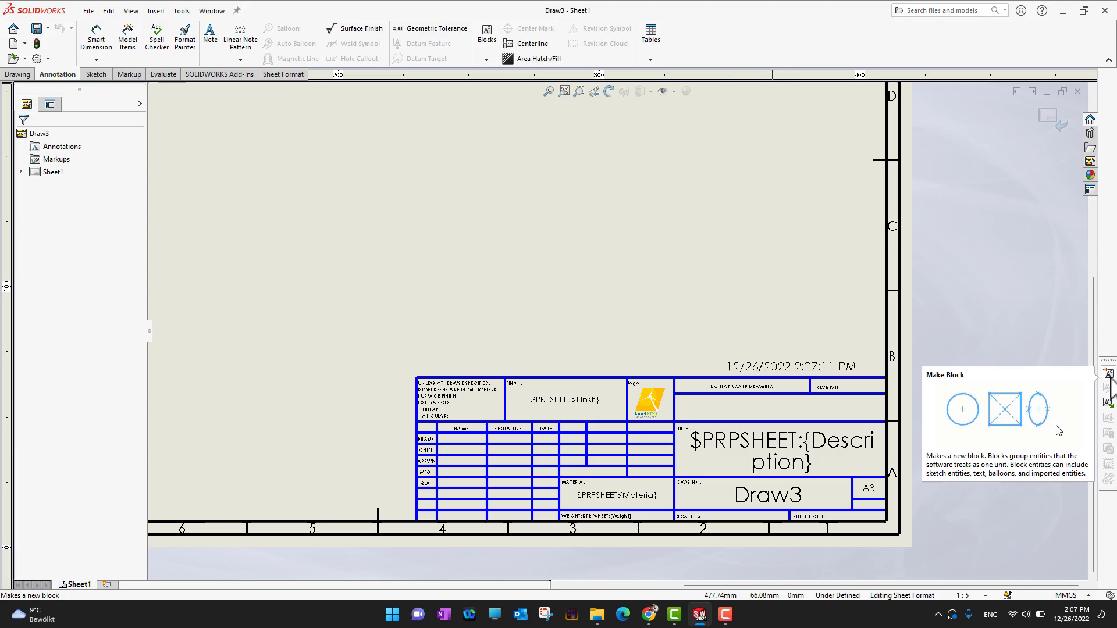
{"action": "left_click", "coordinate": [1107, 402]}
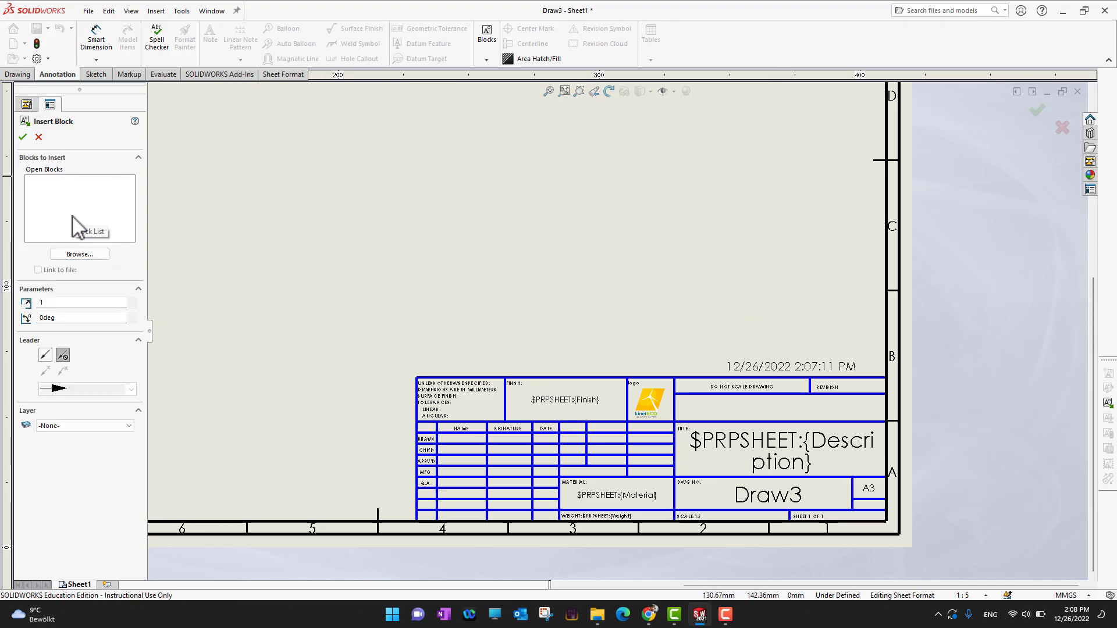
Browse to Desktop > Exercise Files > Ch 14 > 14_02, filter for AutoCAD DXF Blocks and open LOGO
{"action": "left_click", "coordinate": [86, 254]}
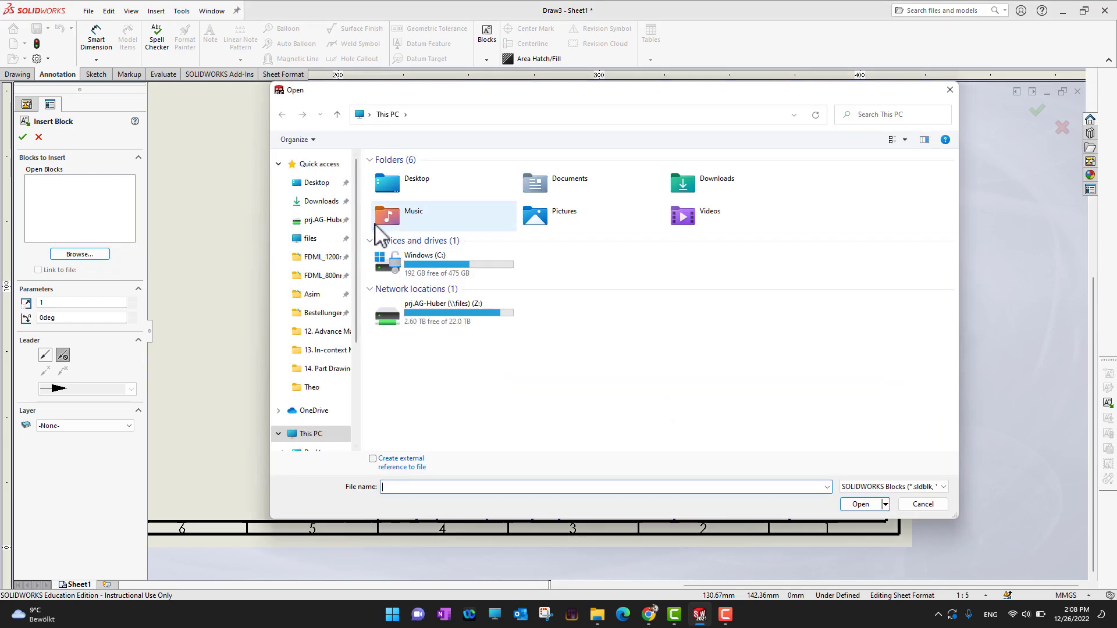
{"action": "left_click", "coordinate": [305, 183]}
{"action": "double_click", "coordinate": [599, 185]}
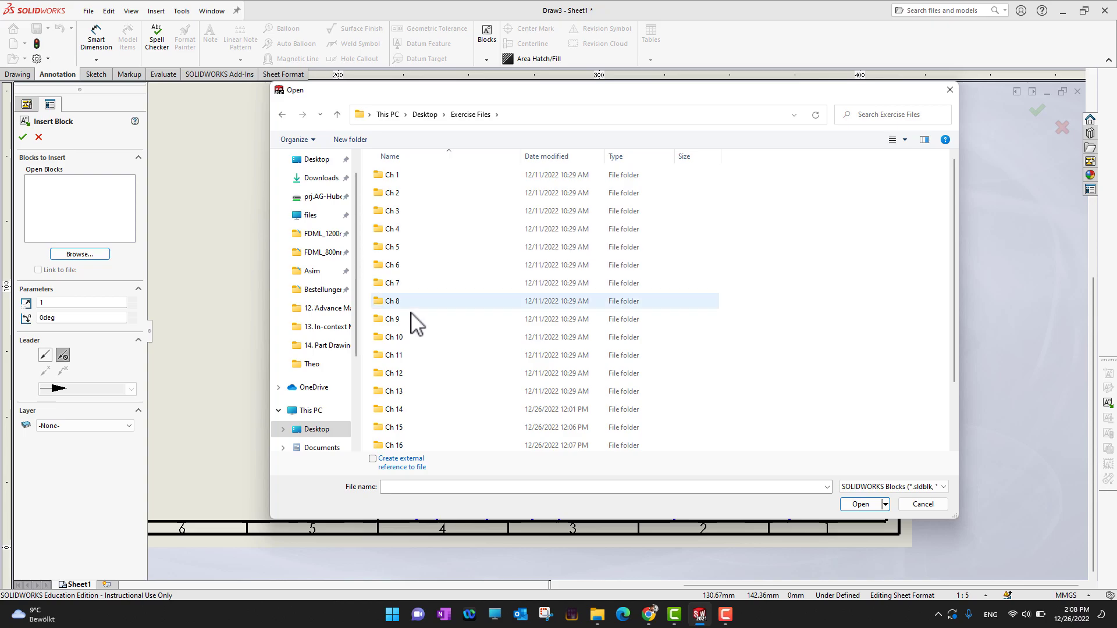
{"action": "double_click", "coordinate": [403, 410]}
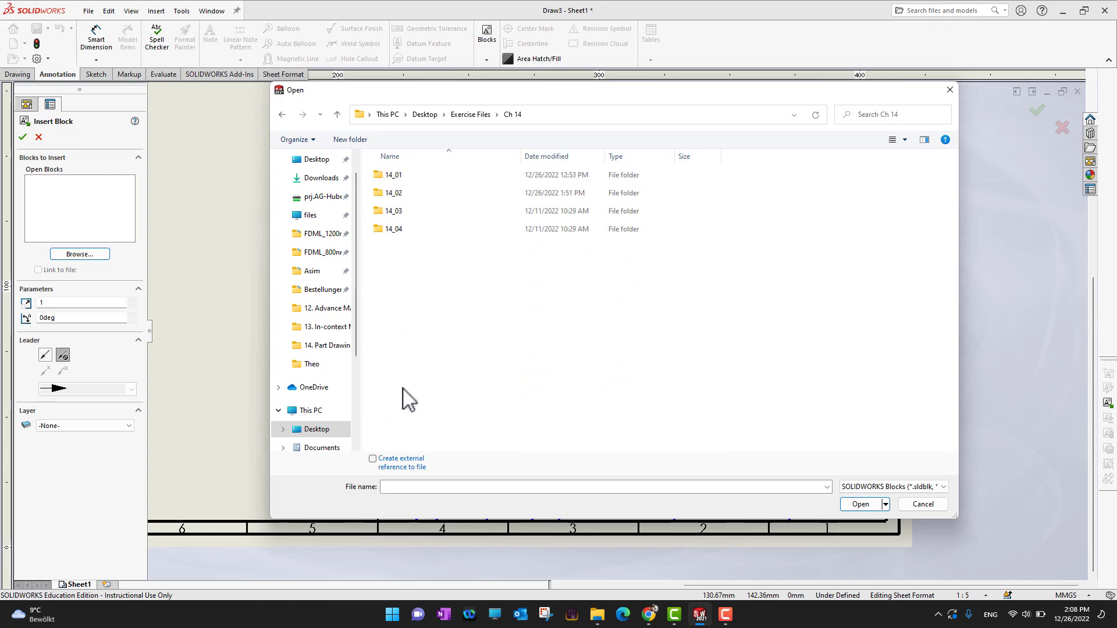
{"action": "double_click", "coordinate": [420, 193]}
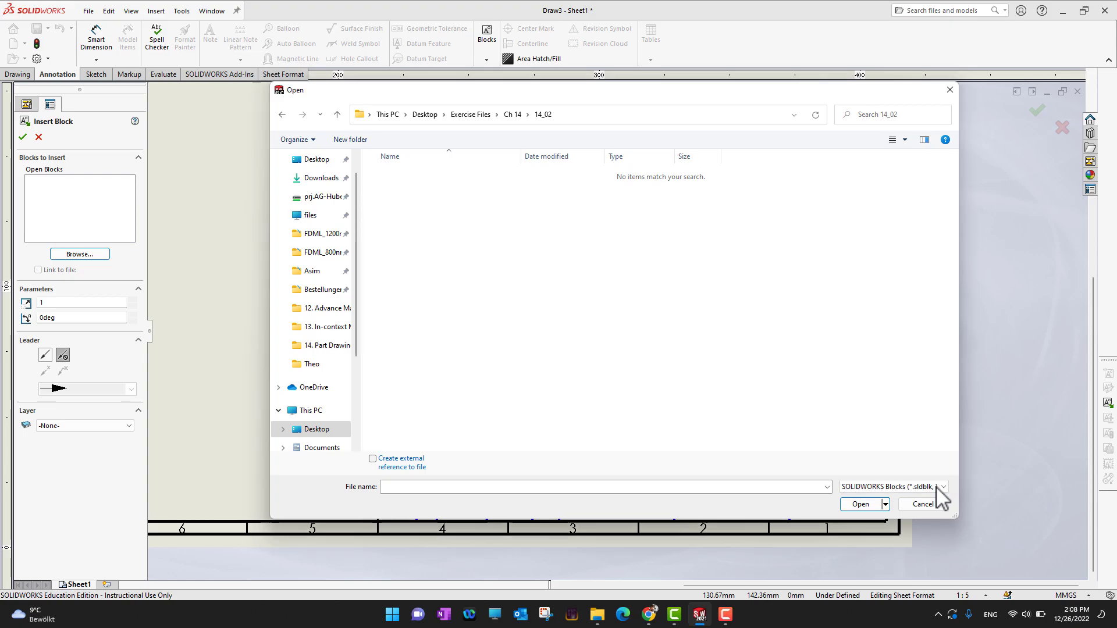
{"action": "left_click", "coordinate": [966, 486]}
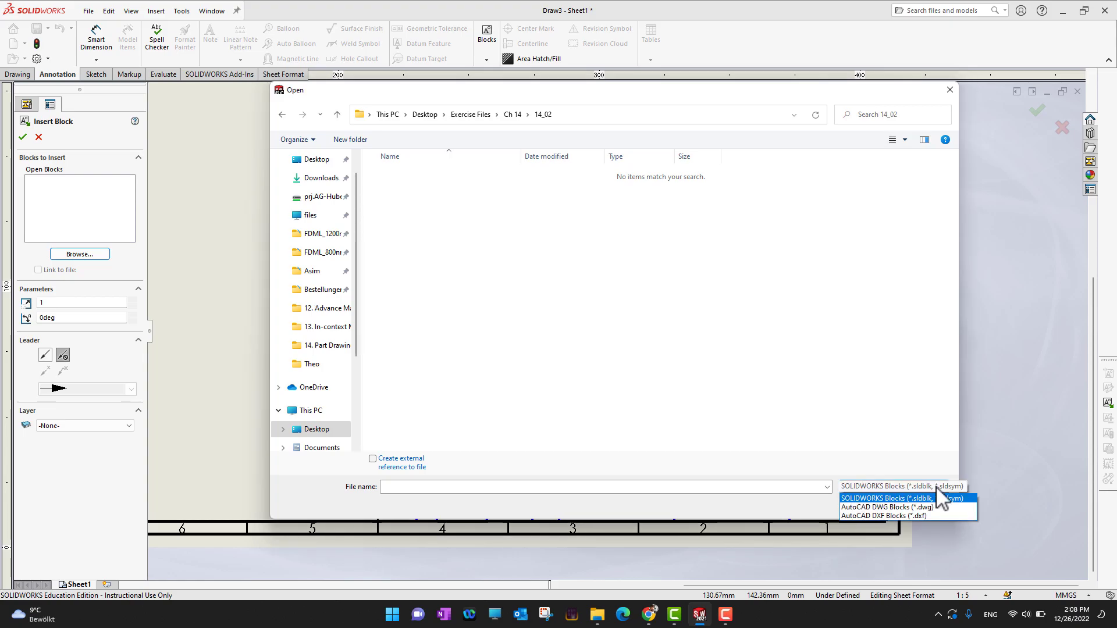
{"action": "left_click", "coordinate": [926, 516]}
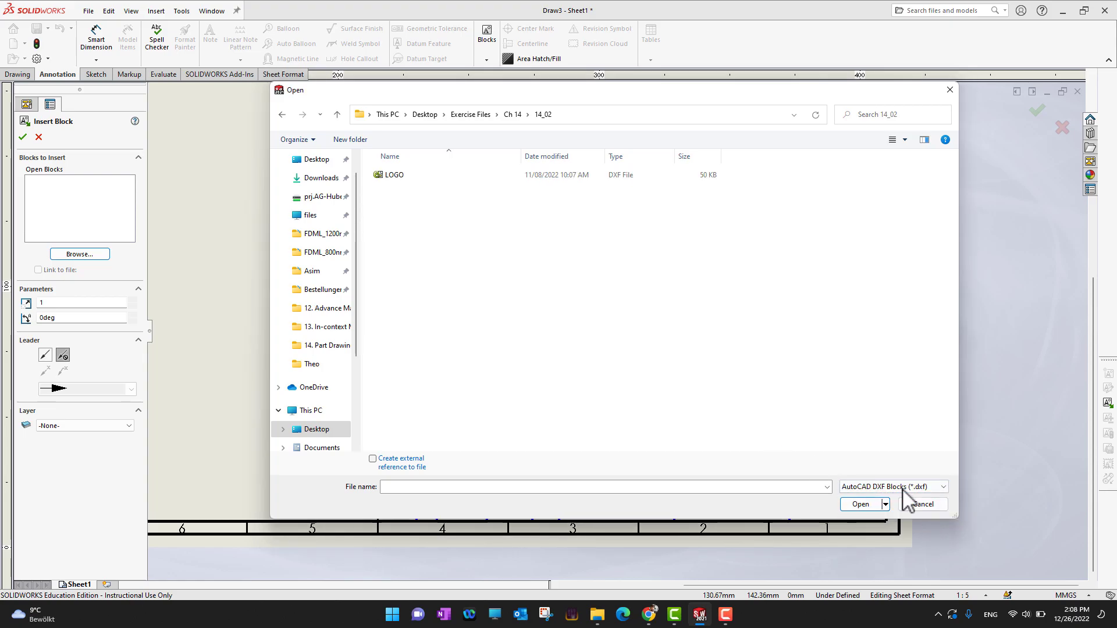
{"action": "double_click", "coordinate": [396, 176]}
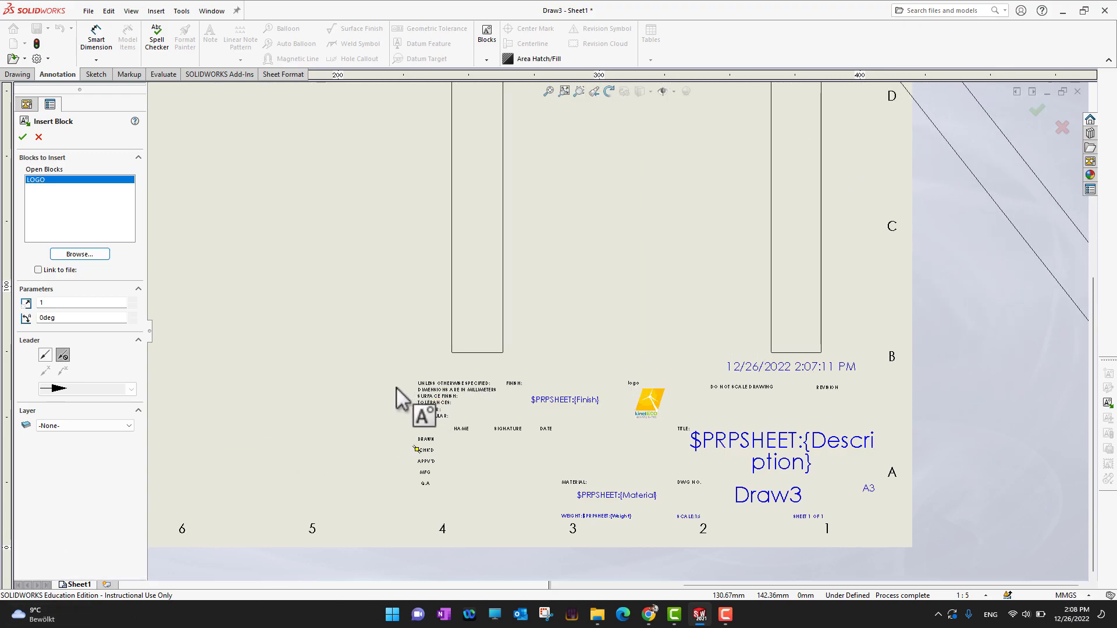
Set the block scale to 0.01 and place LOGO blocks beside the title block's lower-left corner
{"action": "left_click", "coordinate": [77, 303]}
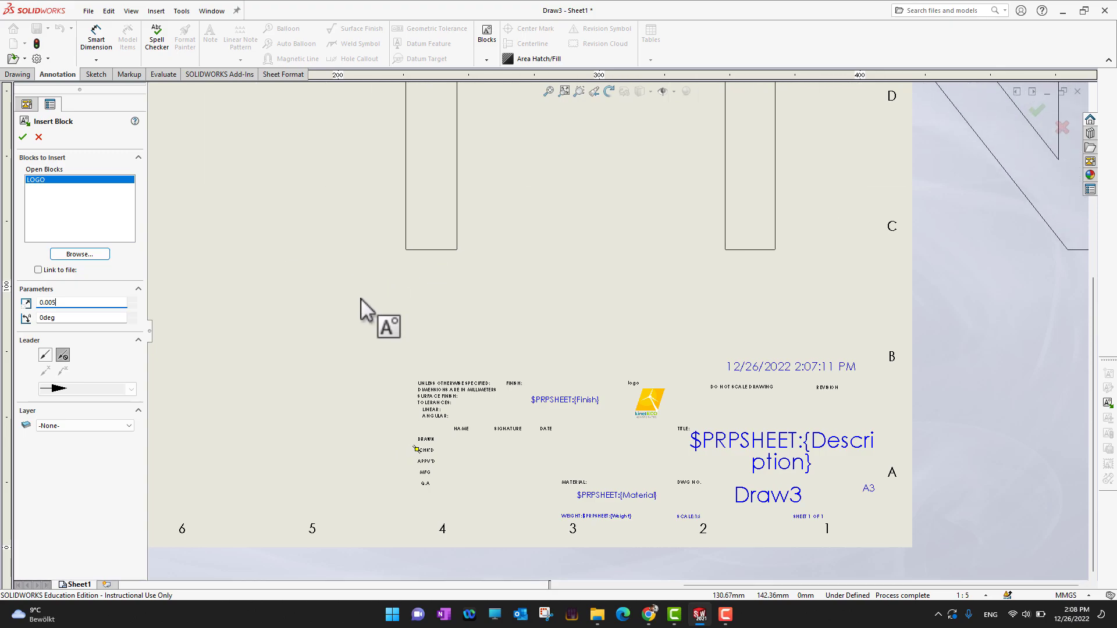
{"action": "left_click", "coordinate": [384, 465]}
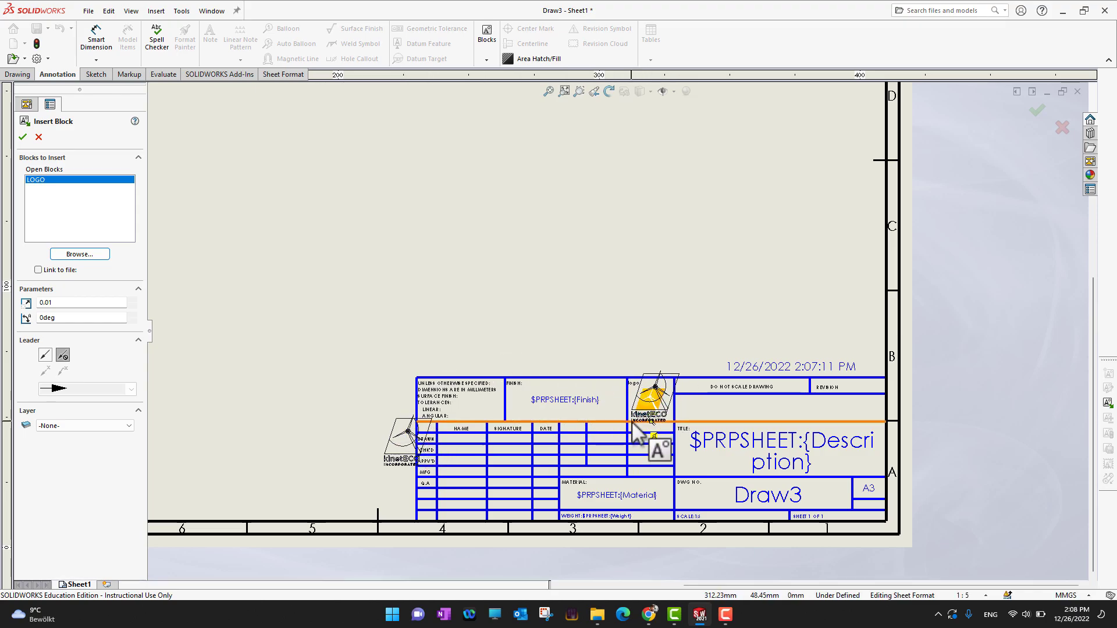
{"action": "left_click", "coordinate": [341, 473]}
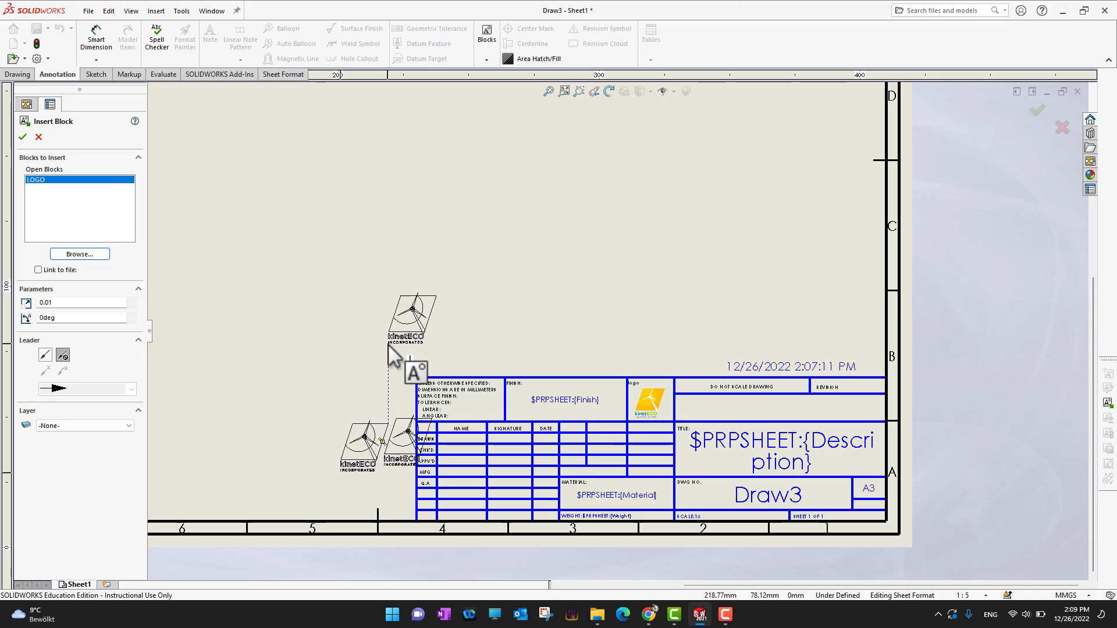
{"action": "key", "text": "Escape"}
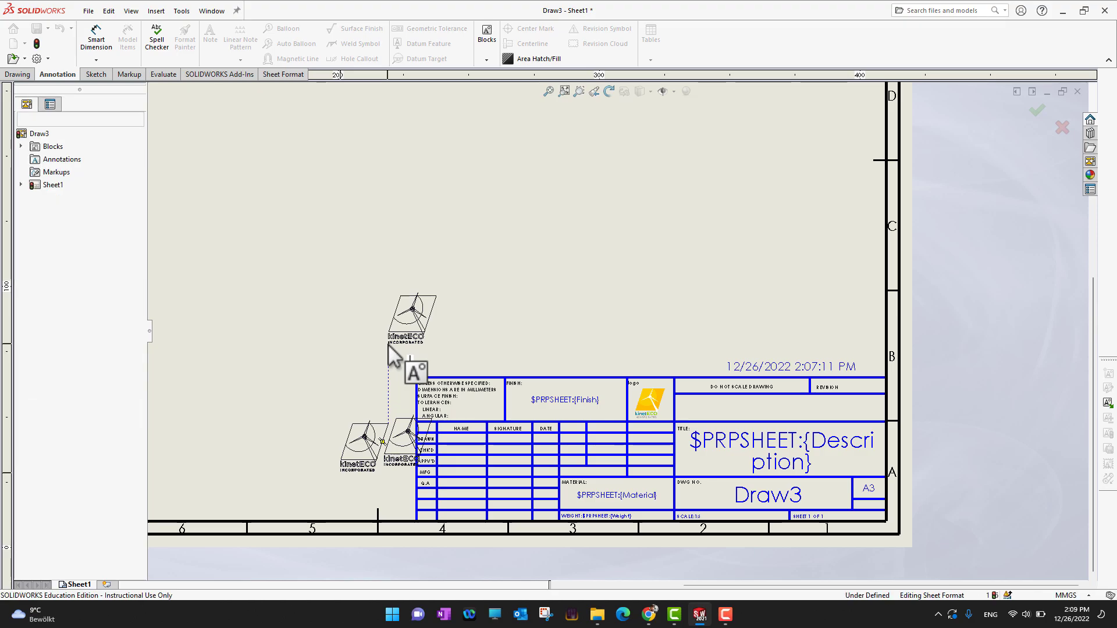
Select the second placed logo near the title block and delete it
{"action": "left_click", "coordinate": [409, 431]}
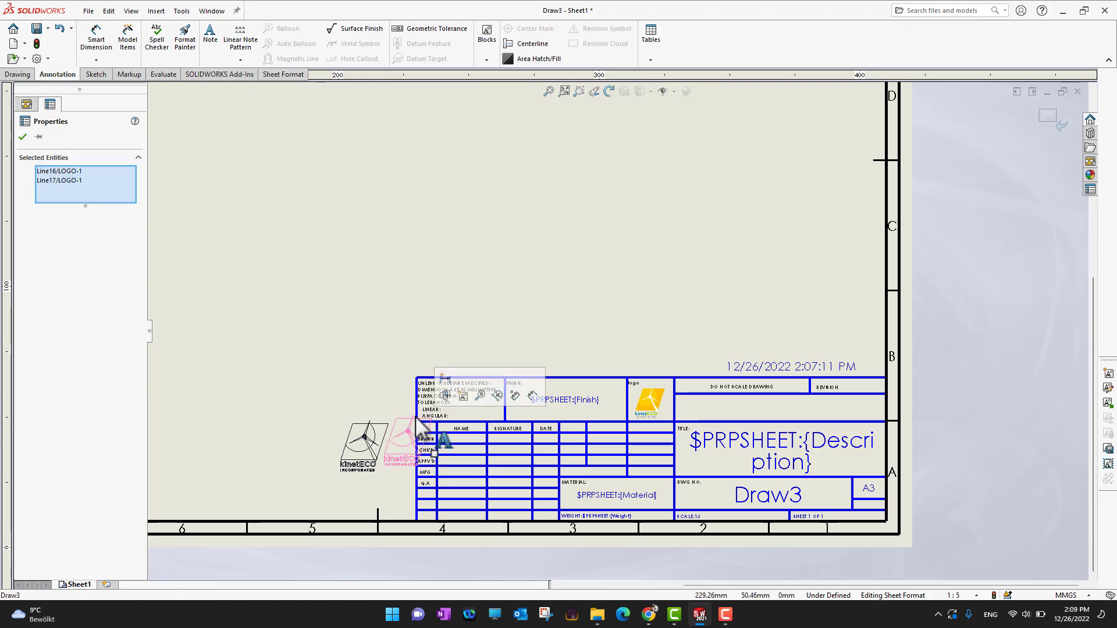
{"action": "key", "text": "Delete"}
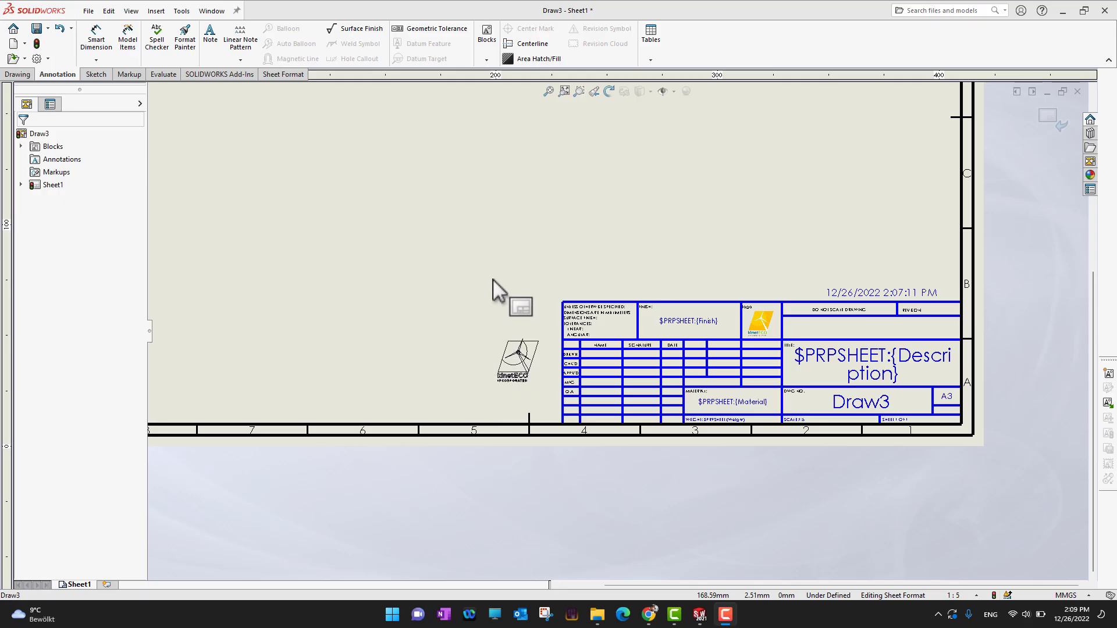
Open the Options dialog and browse through the System Options and Document Properties pages
{"action": "left_click", "coordinate": [36, 59]}
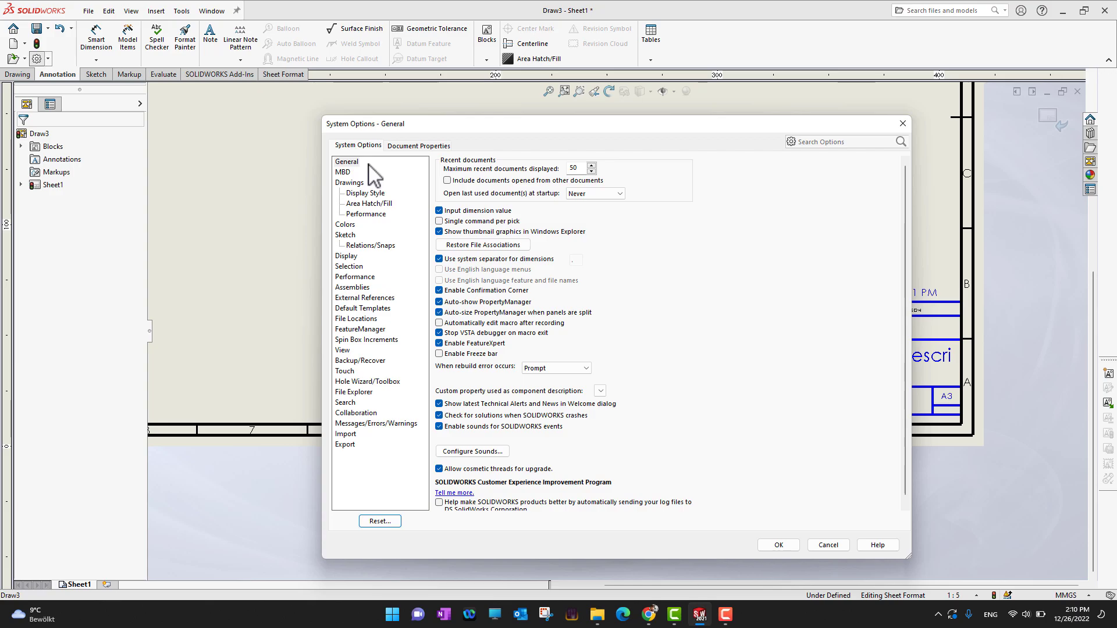
{"action": "left_click", "coordinate": [402, 147]}
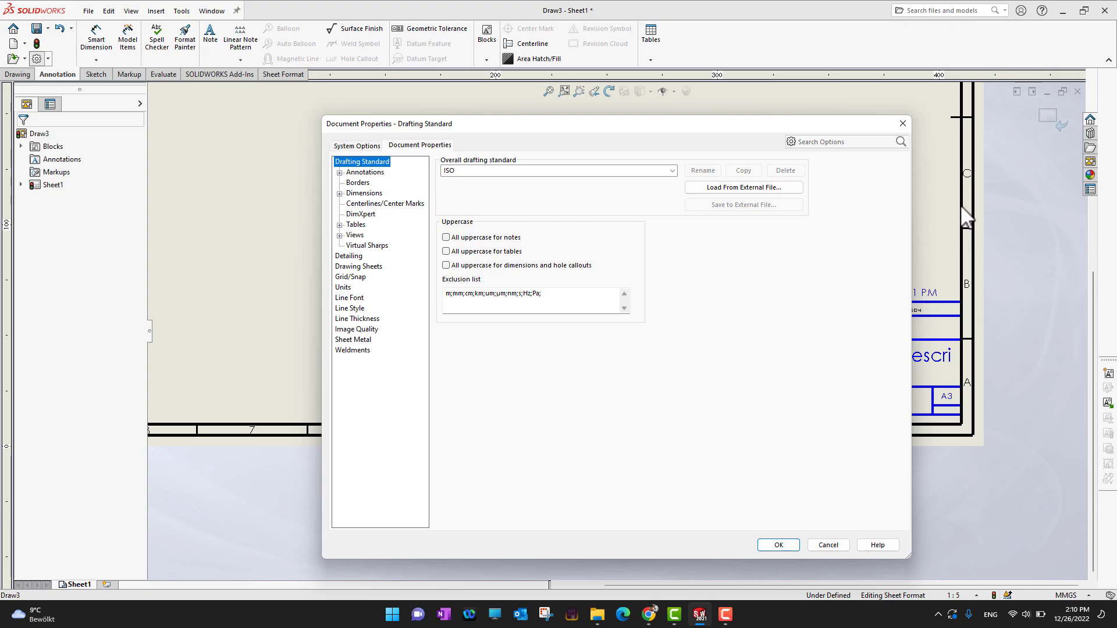
{"action": "left_click", "coordinate": [371, 147]}
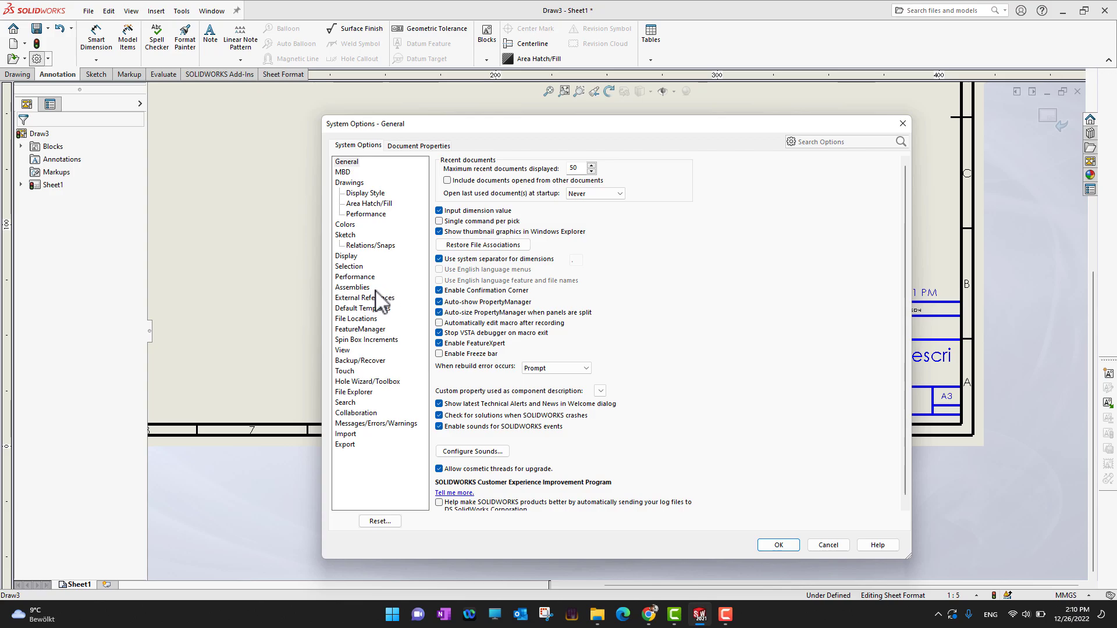
{"action": "left_click", "coordinate": [356, 277]}
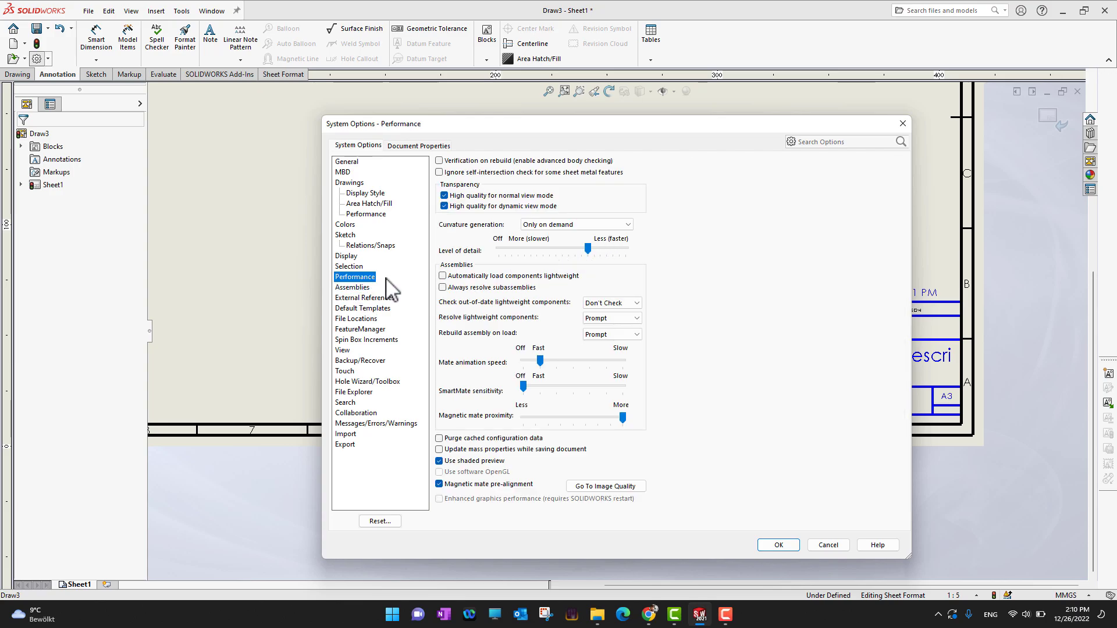
{"action": "left_click", "coordinate": [381, 308]}
{"action": "left_click", "coordinate": [364, 319]}
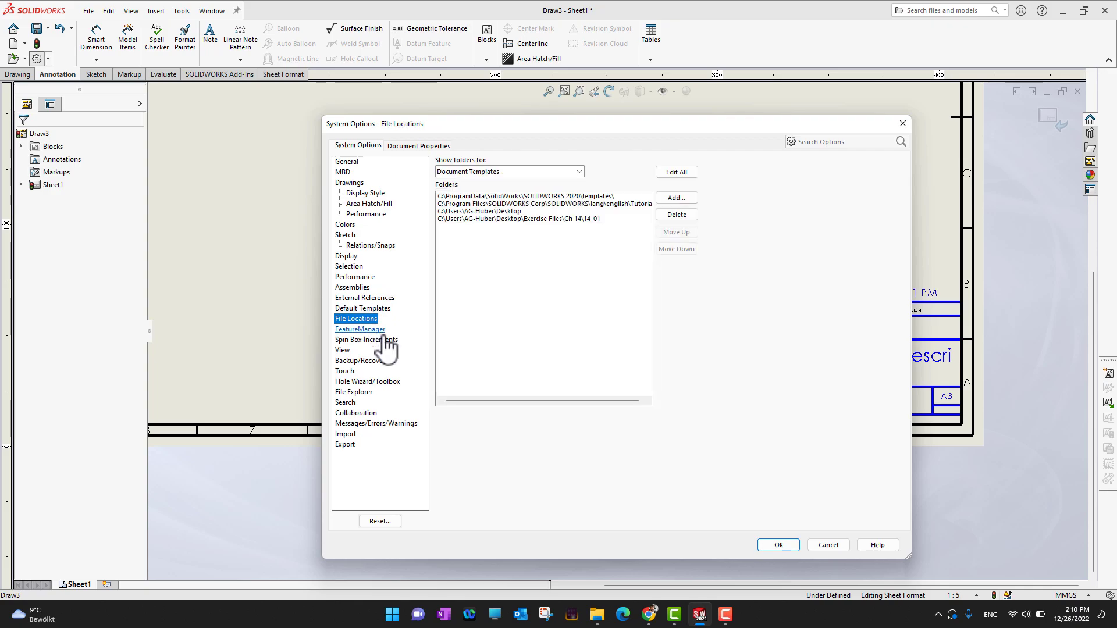
{"action": "left_click", "coordinate": [367, 330]}
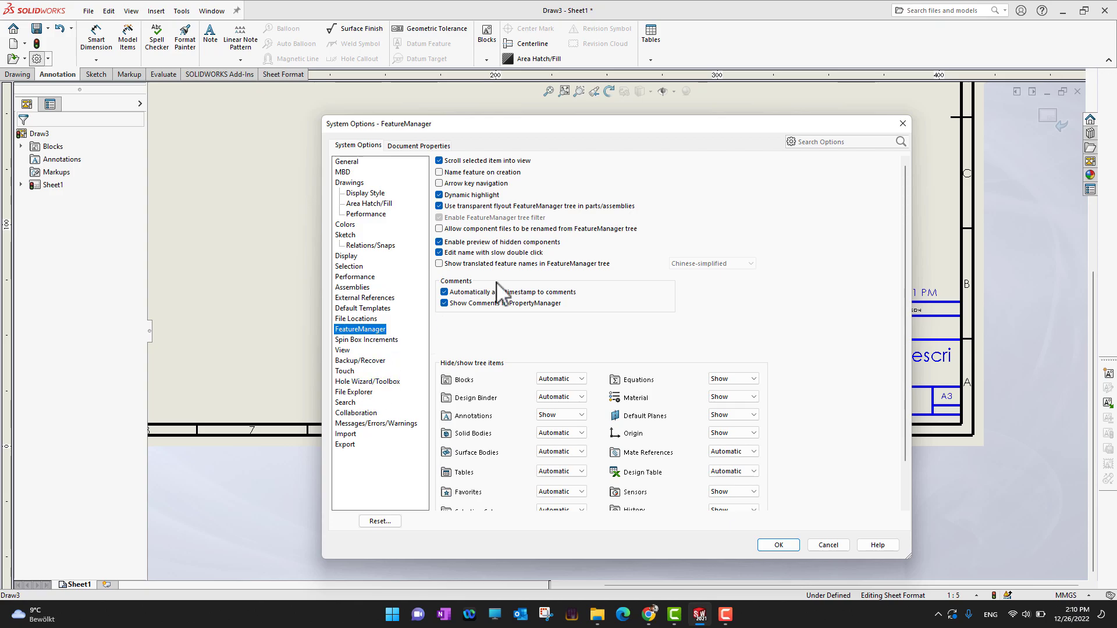
{"action": "left_click", "coordinate": [361, 361]}
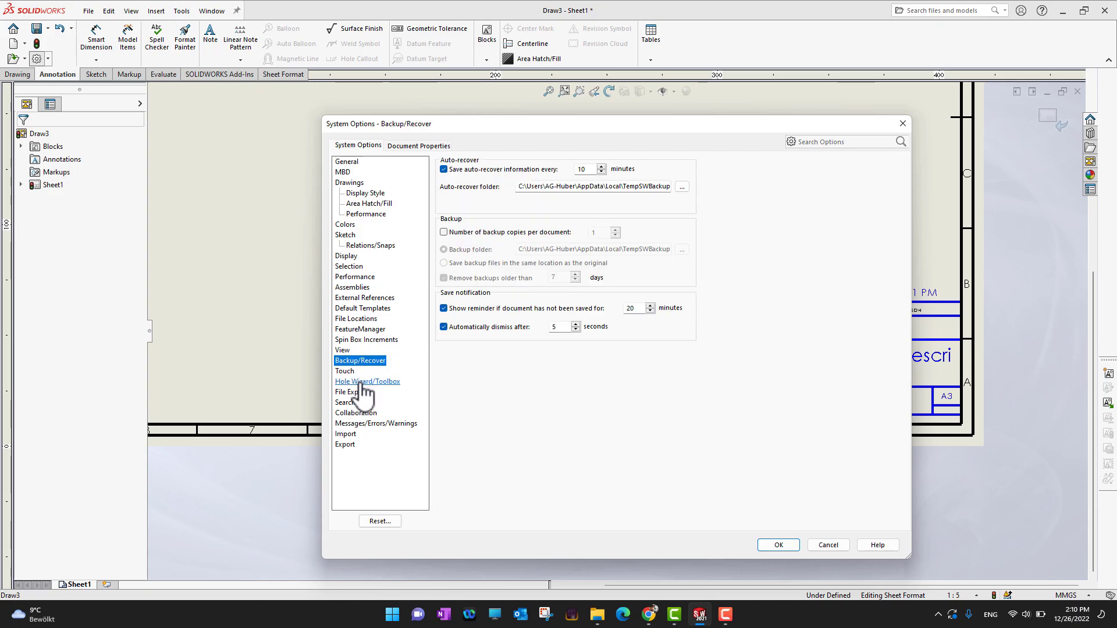
{"action": "left_click", "coordinate": [361, 382]}
{"action": "left_click", "coordinate": [352, 392]}
{"action": "left_click", "coordinate": [349, 402]}
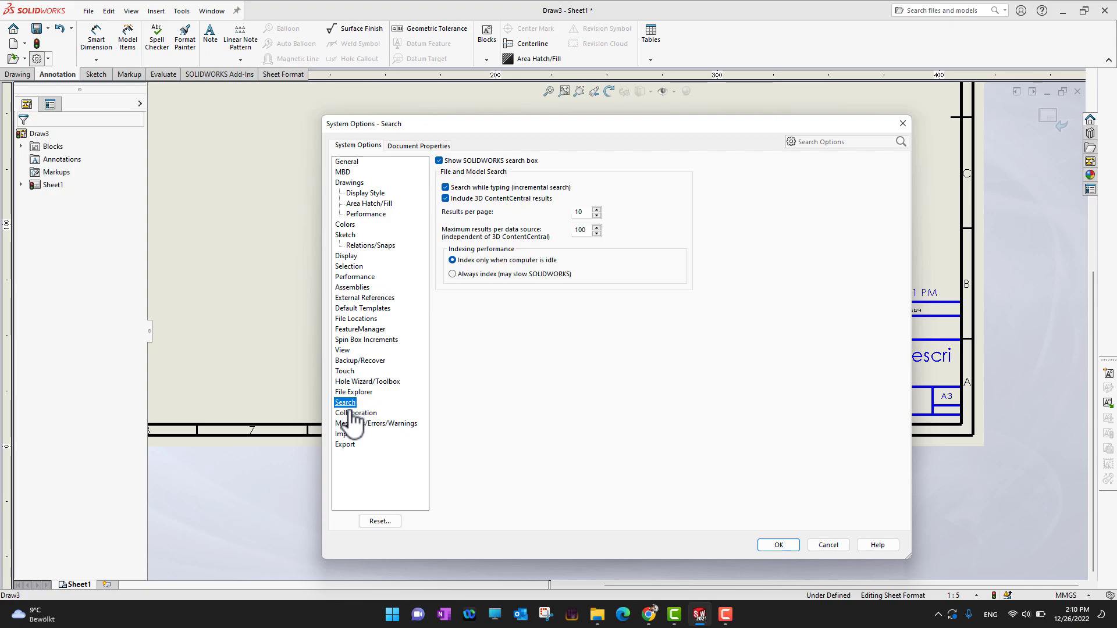
{"action": "left_click", "coordinate": [357, 424]}
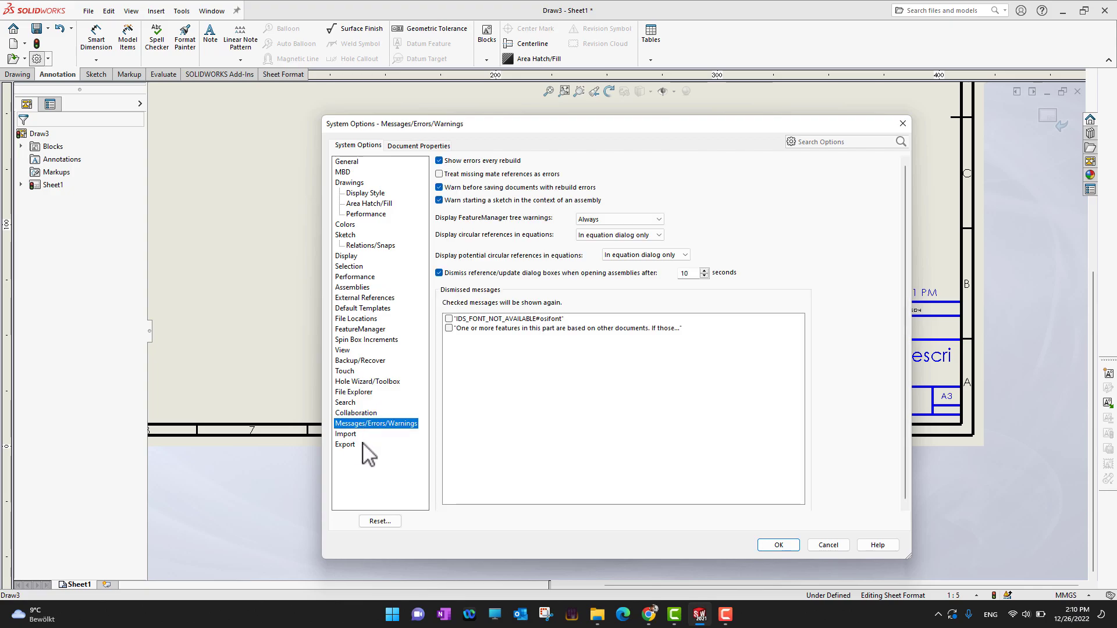
Browse the Document Properties pages for drafting standard, annotations, borders and each annotation type through surface finishes
{"action": "left_click", "coordinate": [420, 148]}
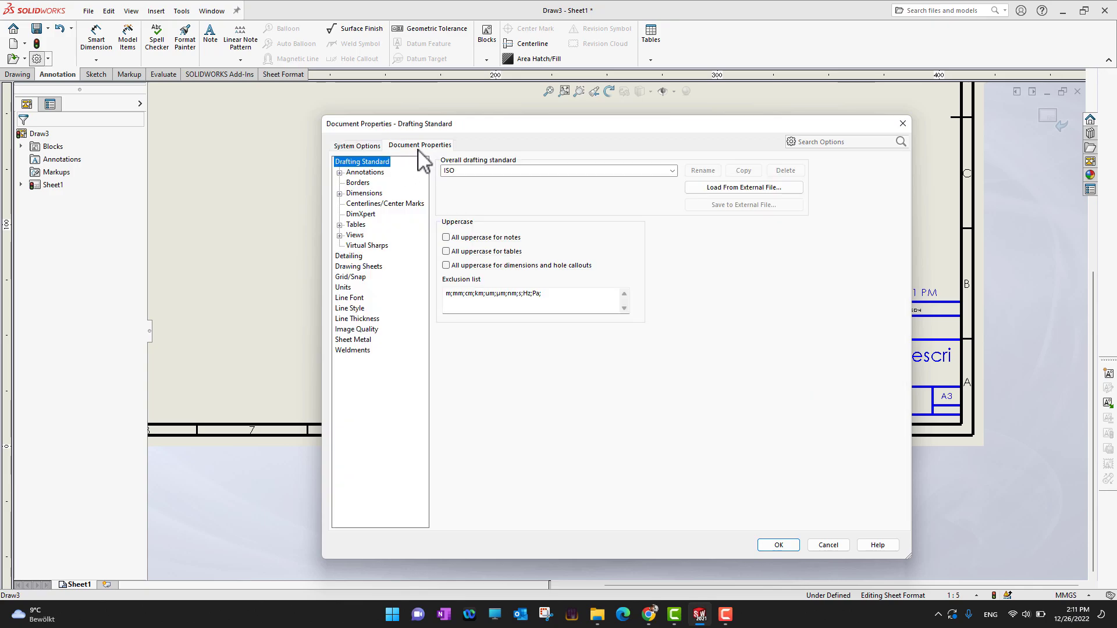
{"action": "left_click", "coordinate": [370, 173]}
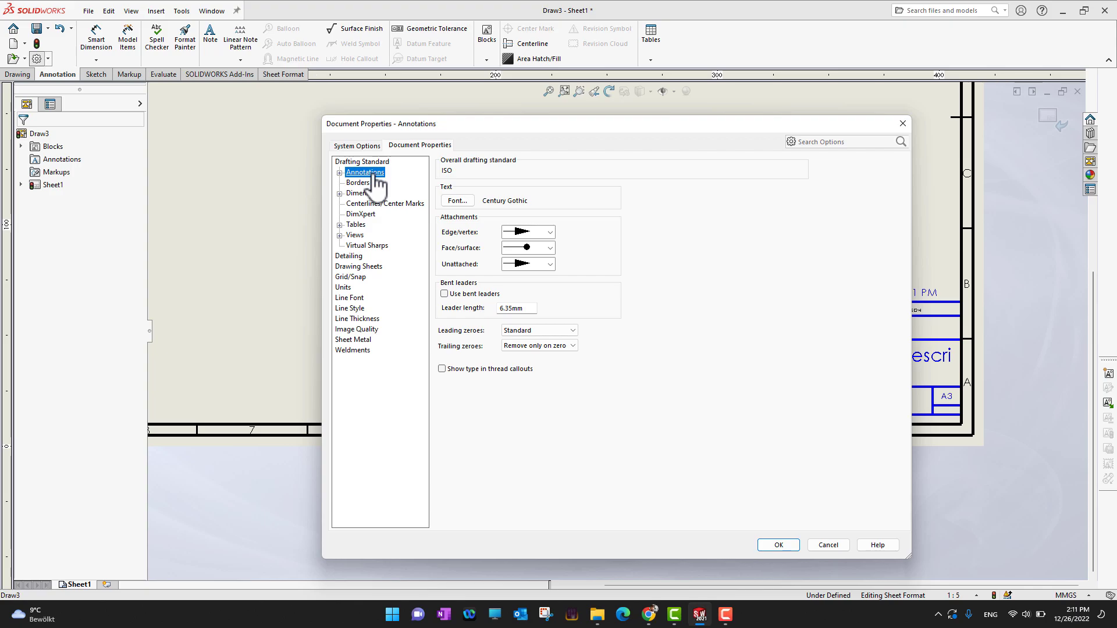
{"action": "left_click", "coordinate": [359, 183]}
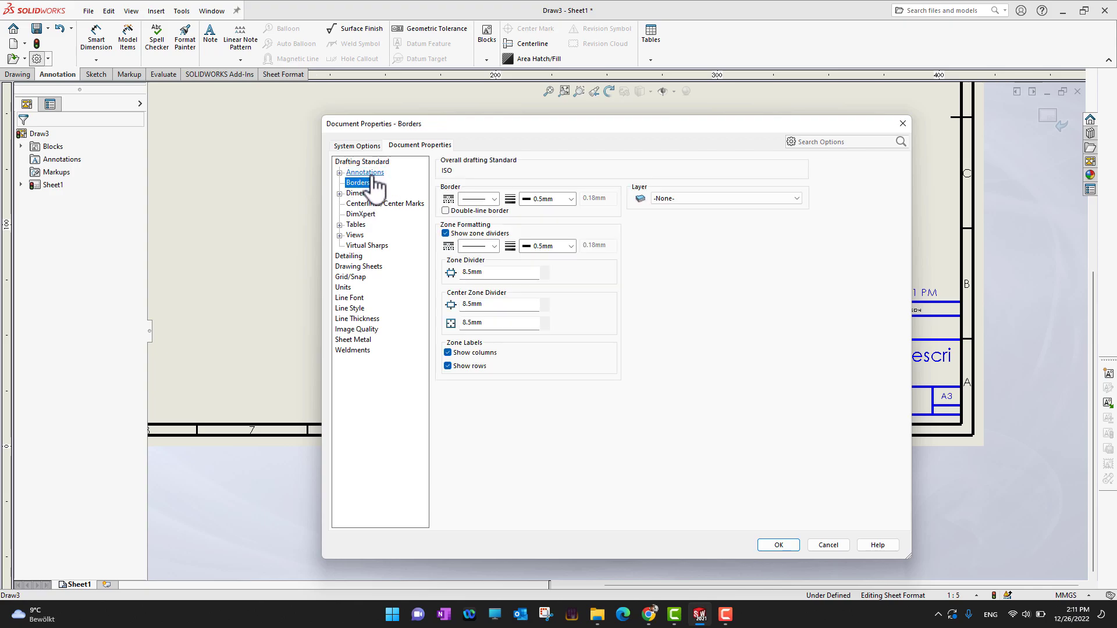
{"action": "double_click", "coordinate": [365, 172]}
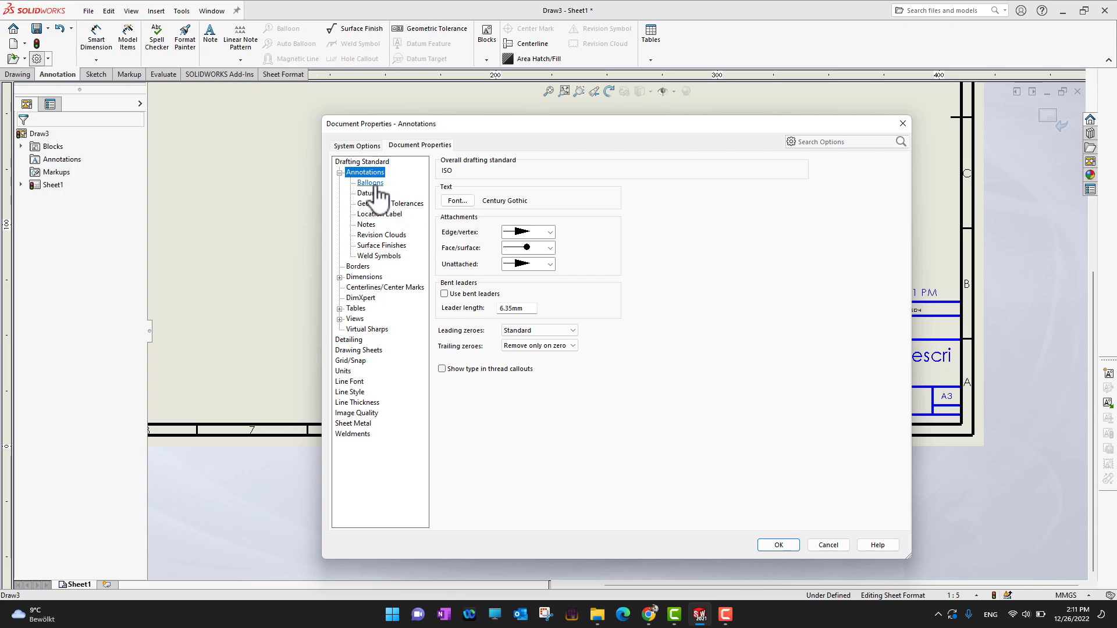
{"action": "left_click", "coordinate": [372, 184]}
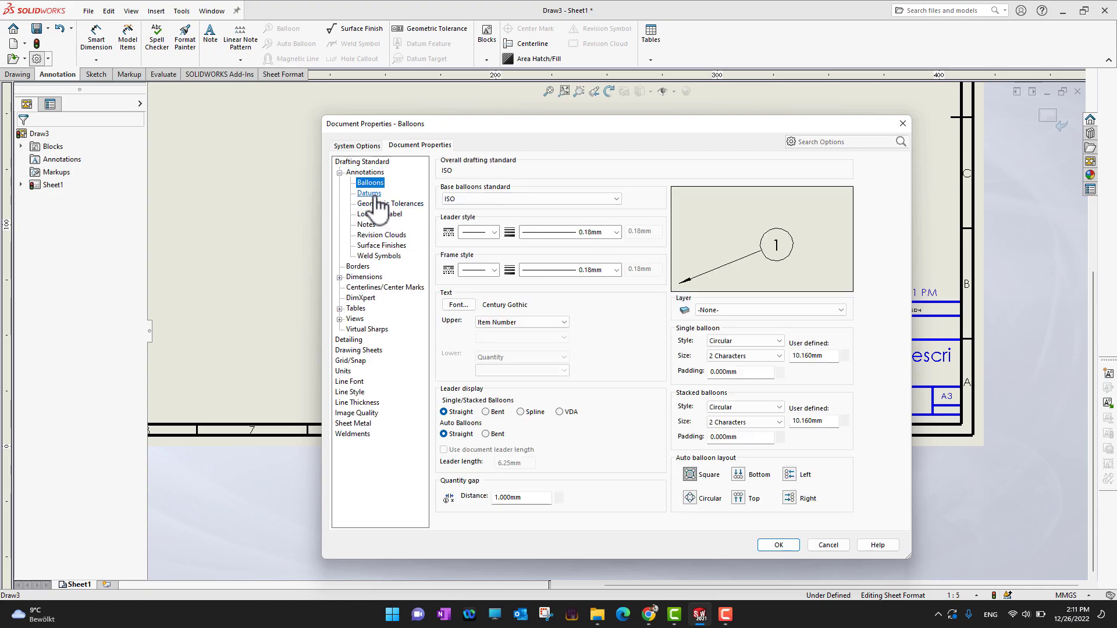
{"action": "left_click", "coordinate": [372, 194]}
{"action": "left_click", "coordinate": [381, 204]}
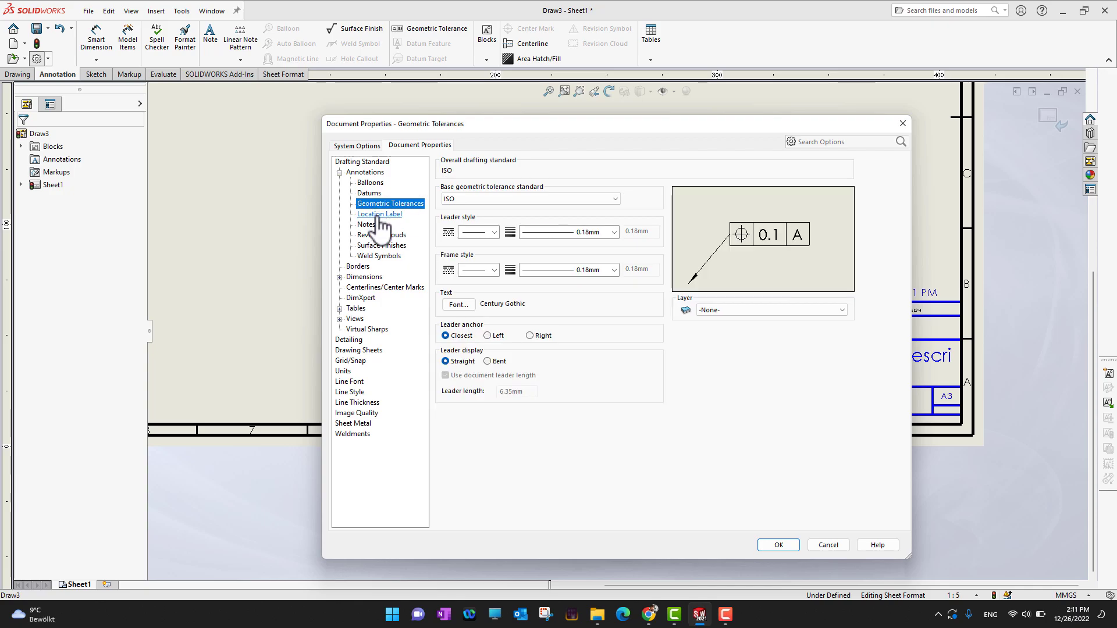
{"action": "left_click", "coordinate": [378, 215]}
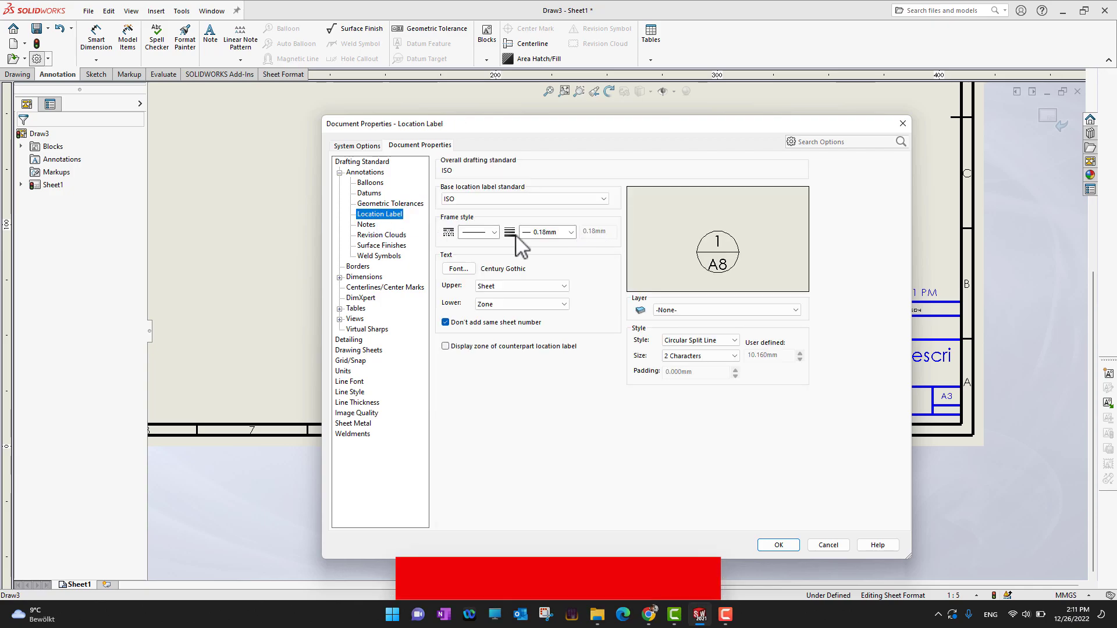
{"action": "left_click", "coordinate": [370, 224]}
{"action": "left_click", "coordinate": [375, 235]}
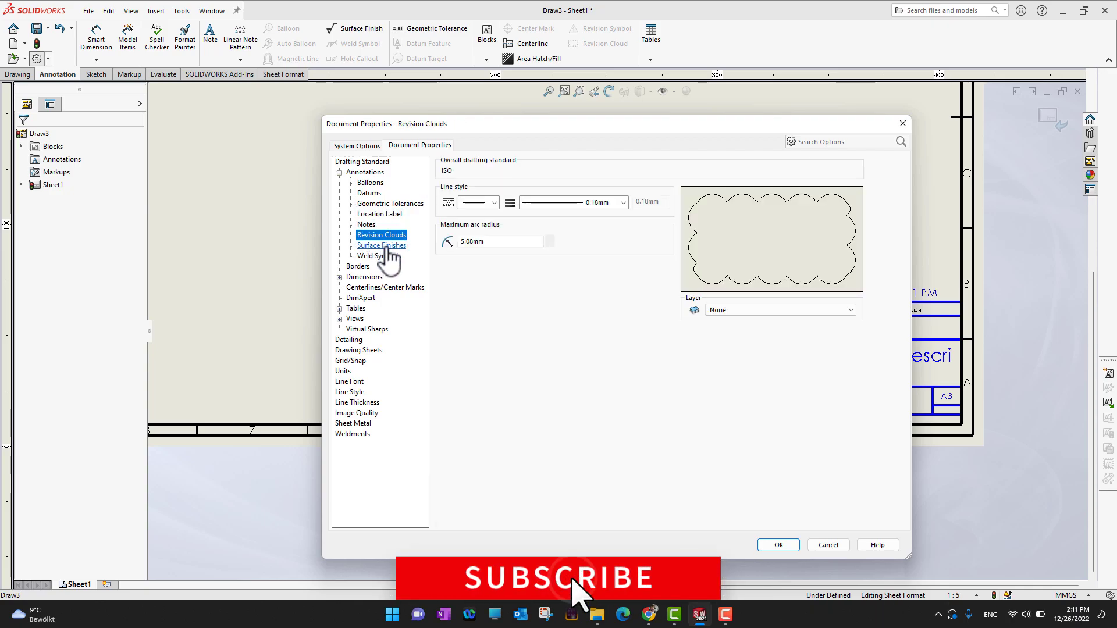
{"action": "left_click", "coordinate": [387, 247]}
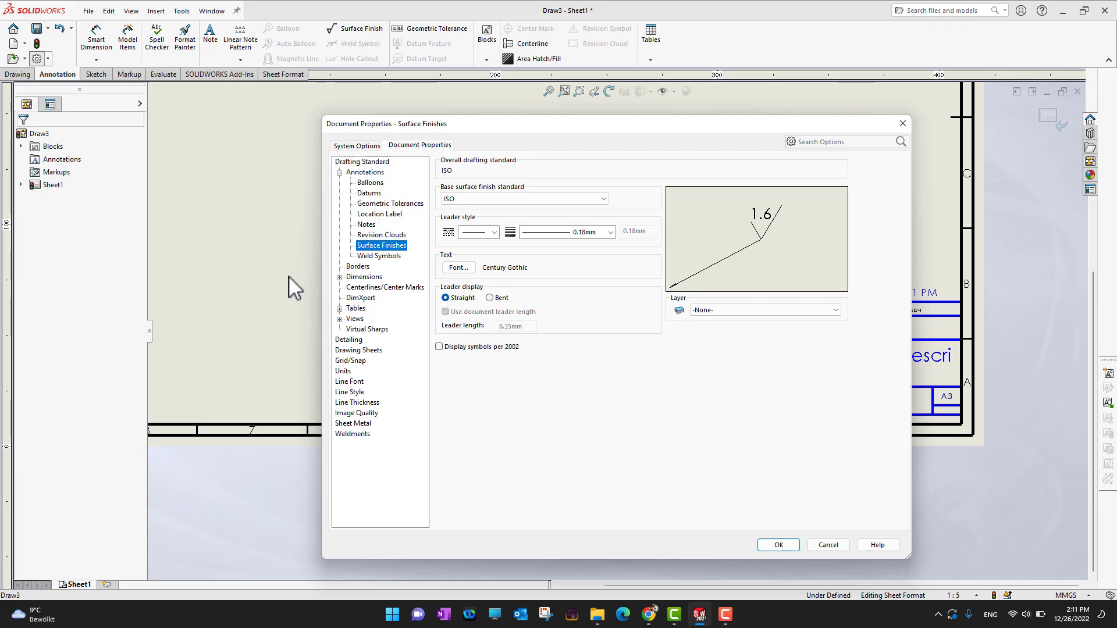
Expand the Dimensions properties and review the angle, arc length, chamfer, diameter, linear and ordinate dimension pages
{"action": "left_click", "coordinate": [375, 278]}
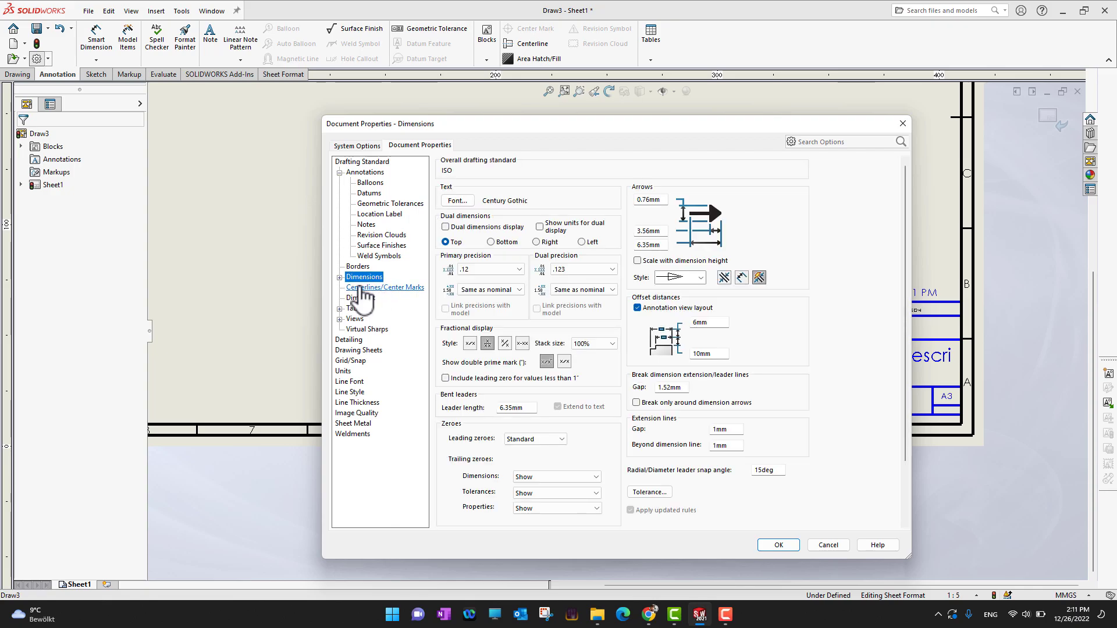
{"action": "double_click", "coordinate": [364, 280]}
{"action": "left_click", "coordinate": [364, 288]}
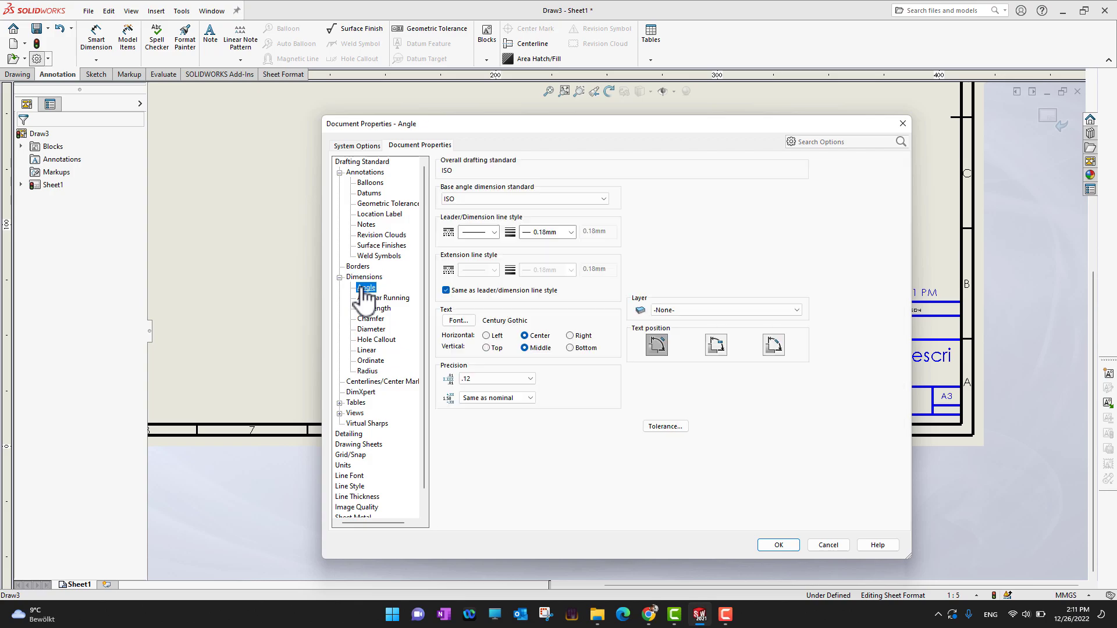
{"action": "left_click", "coordinate": [383, 297]}
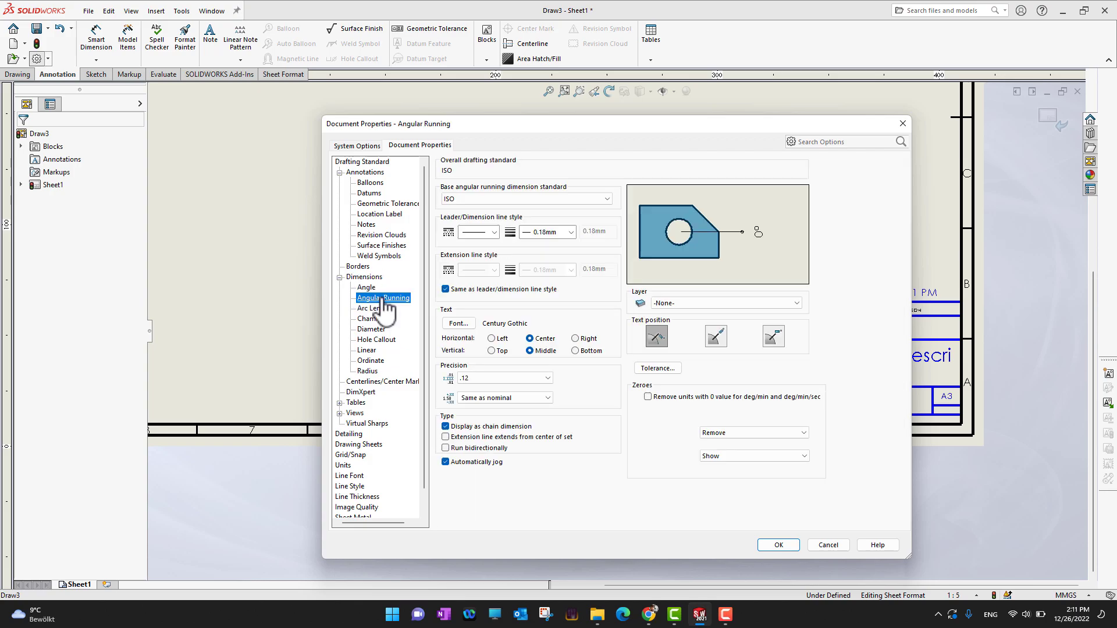
{"action": "left_click", "coordinate": [379, 309]}
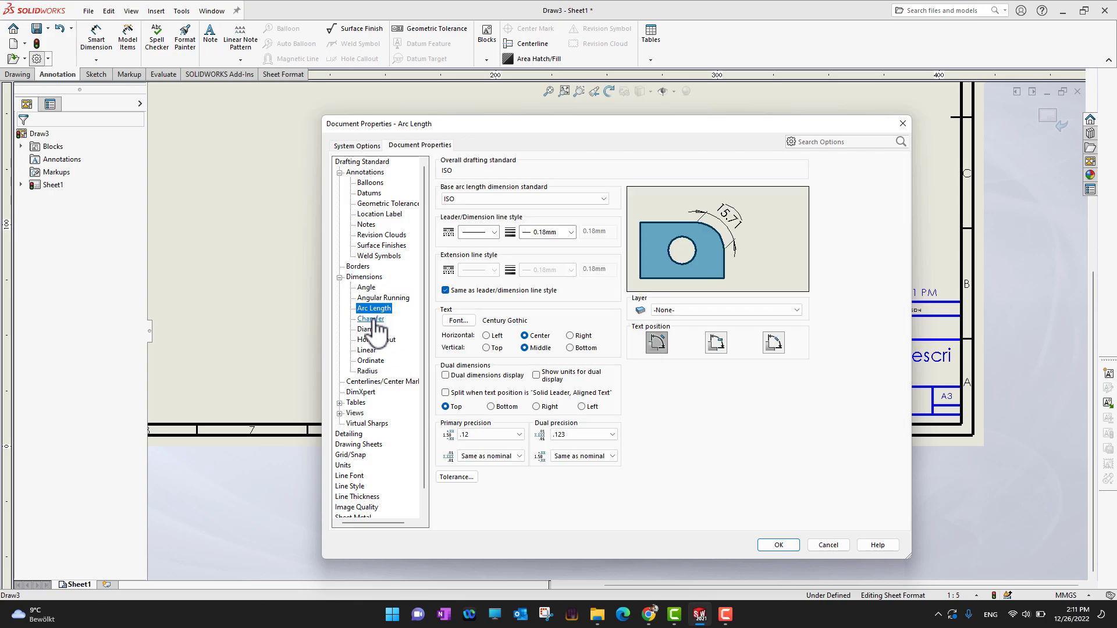
{"action": "left_click", "coordinate": [372, 318]}
{"action": "left_click", "coordinate": [373, 329]}
{"action": "left_click", "coordinate": [372, 350]}
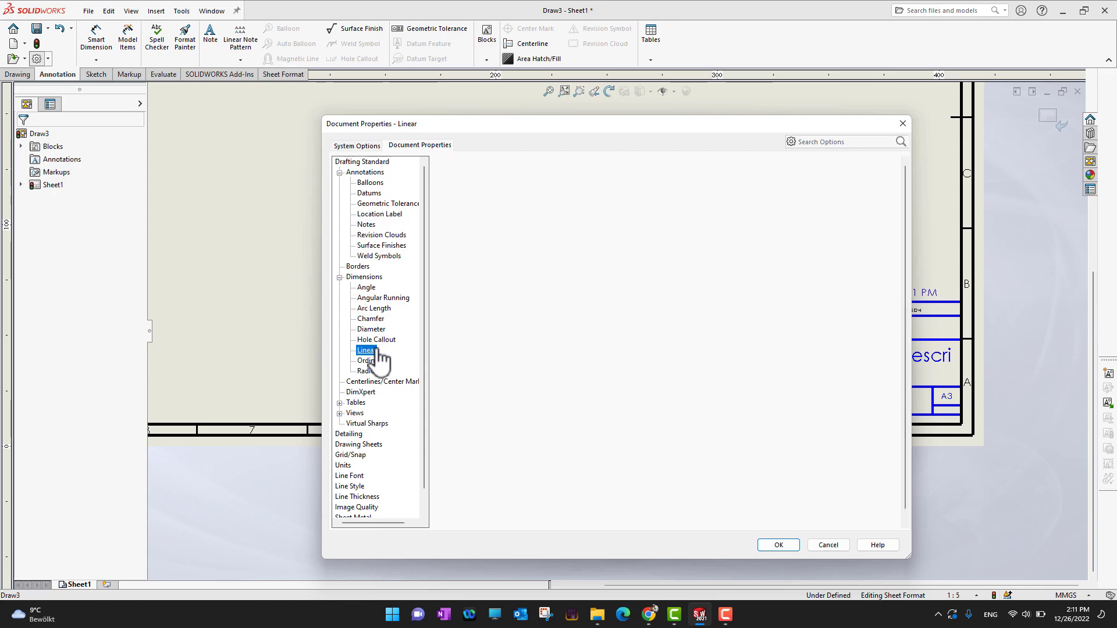
{"action": "left_click", "coordinate": [375, 361]}
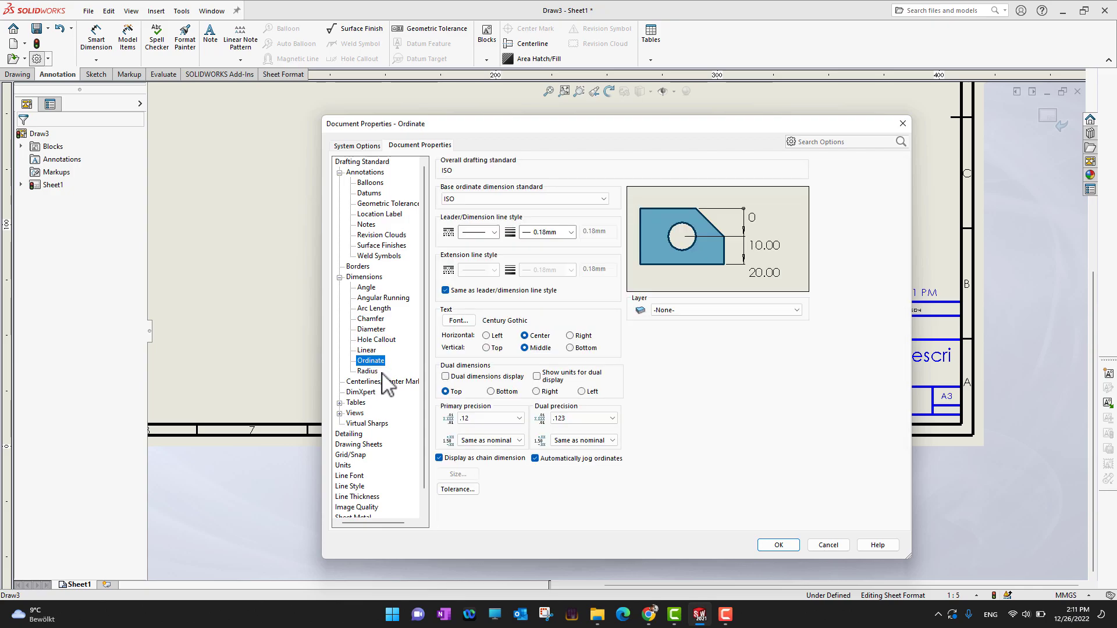
{"action": "scroll", "coordinate": [385, 404], "scroll_direction": "down", "scroll_amount": 1}
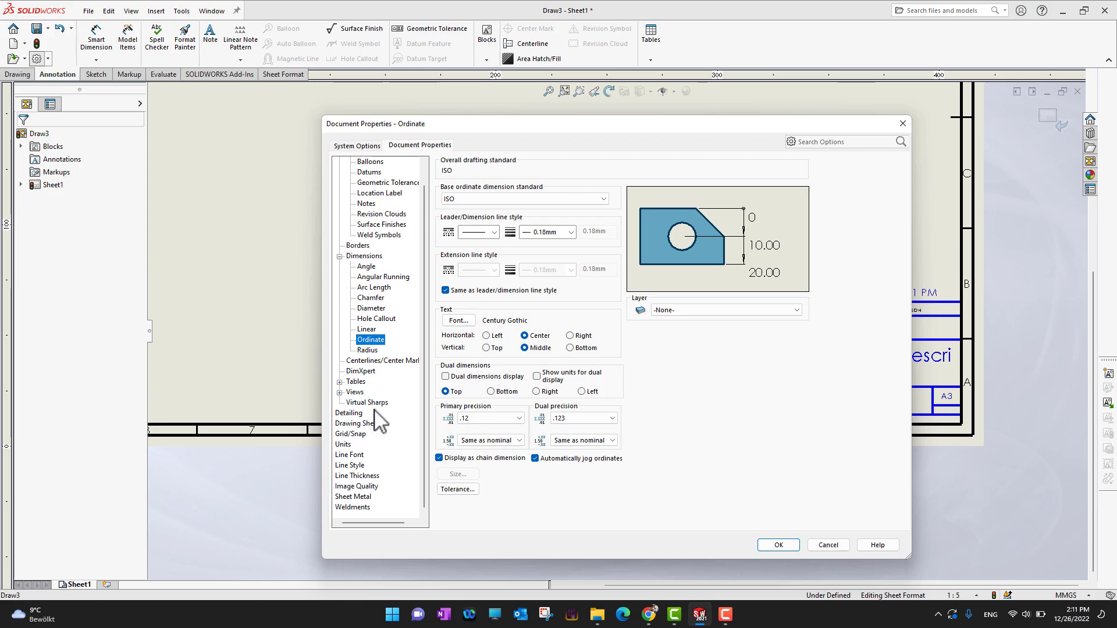
Review the document units, open the dual dimension length decimals list, and close the Options dialog
{"action": "left_click", "coordinate": [343, 445]}
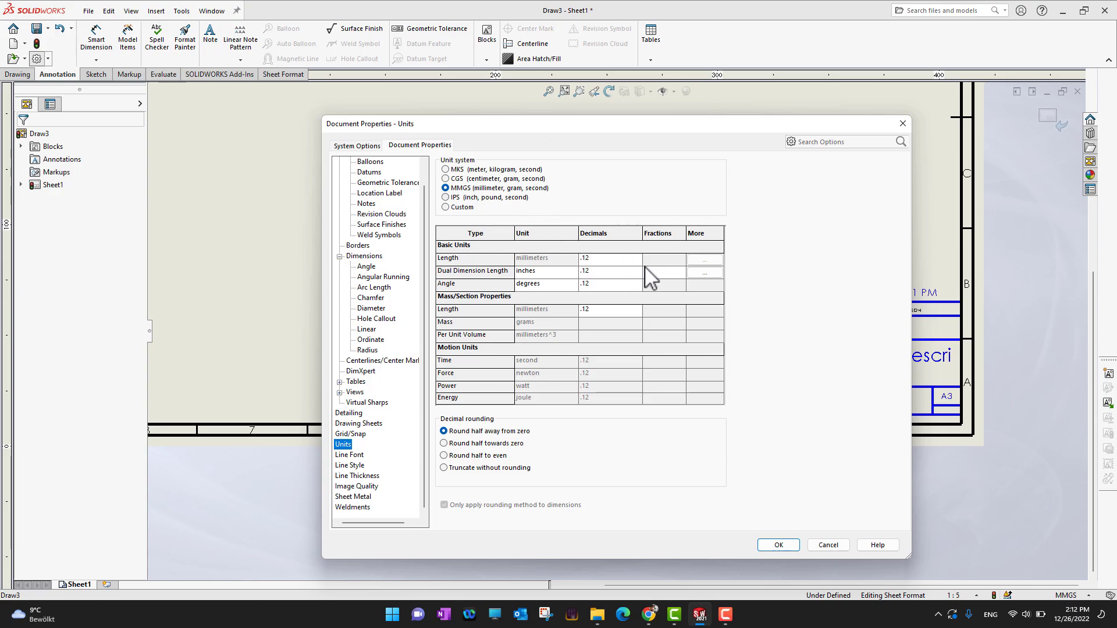
{"action": "left_click", "coordinate": [626, 283]}
{"action": "left_click", "coordinate": [634, 271]}
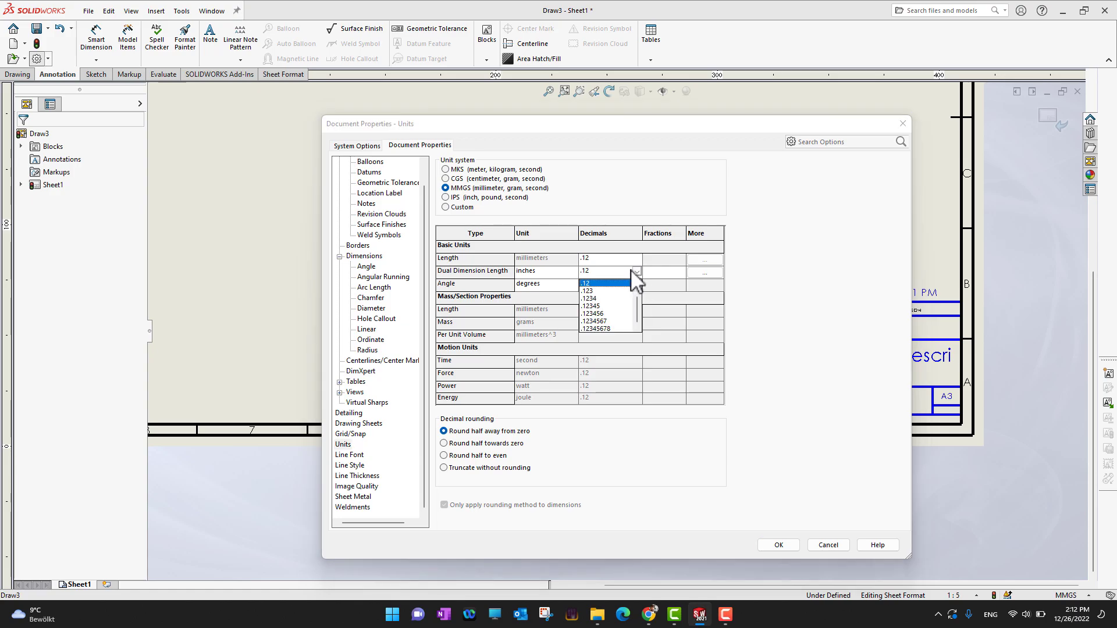
{"action": "left_click", "coordinate": [800, 330]}
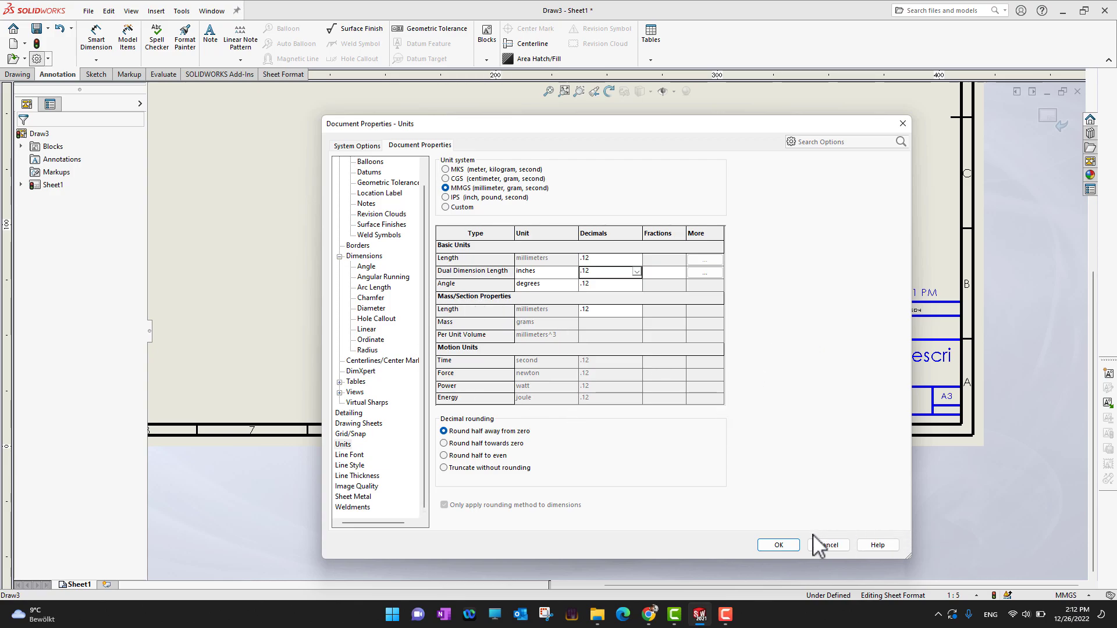
{"action": "left_click", "coordinate": [785, 547]}
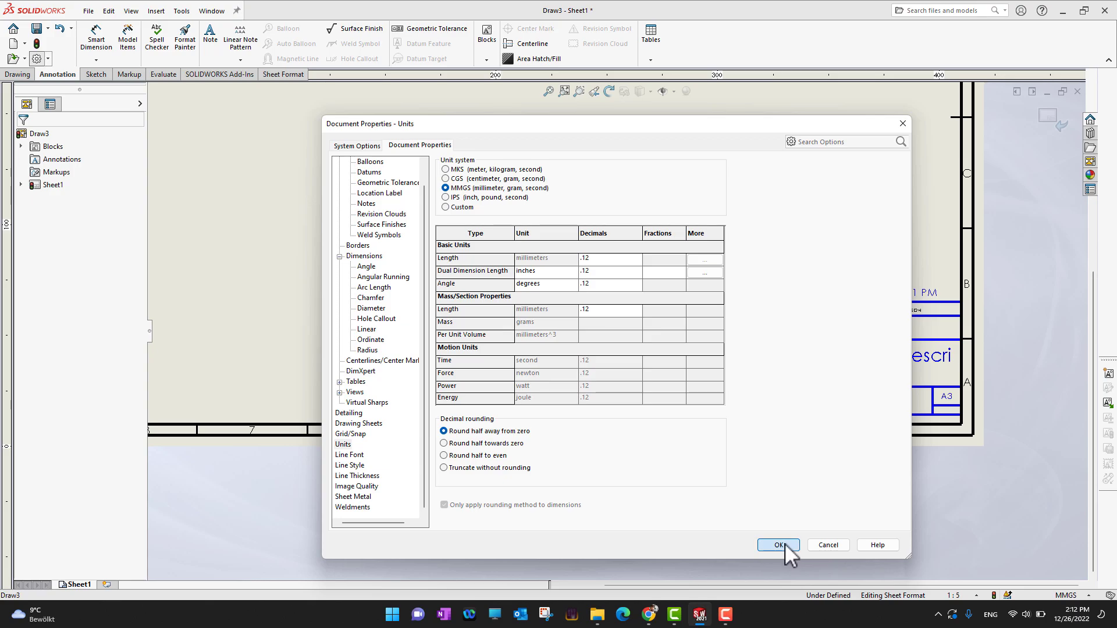
{"action": "left_click", "coordinate": [770, 543]}
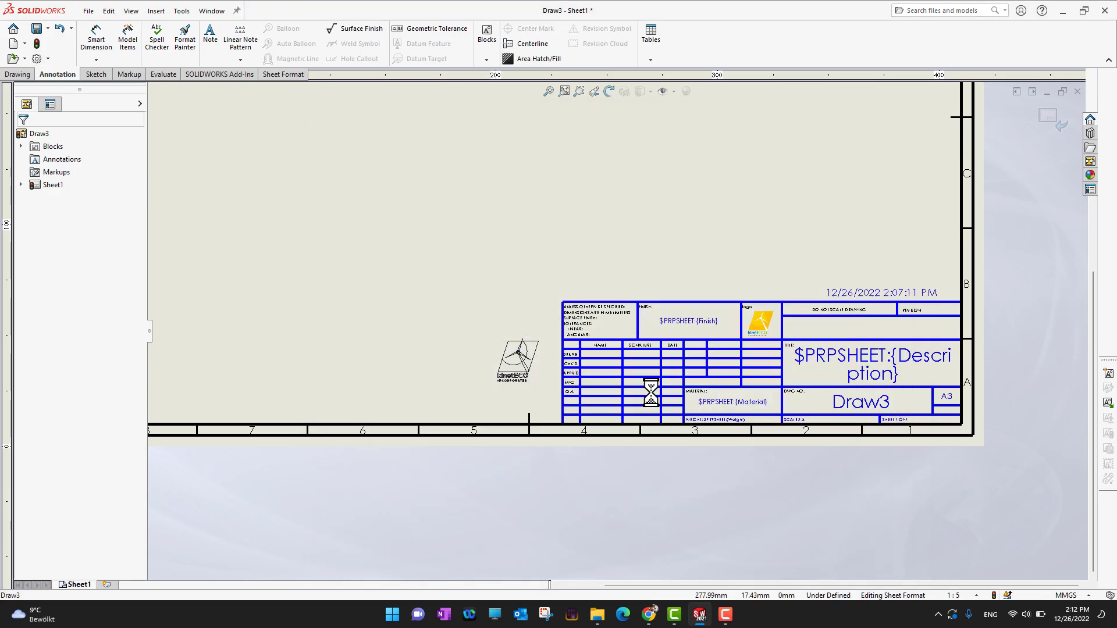
{"action": "scroll", "coordinate": [607, 298], "scroll_direction": "down", "scroll_amount": 4}
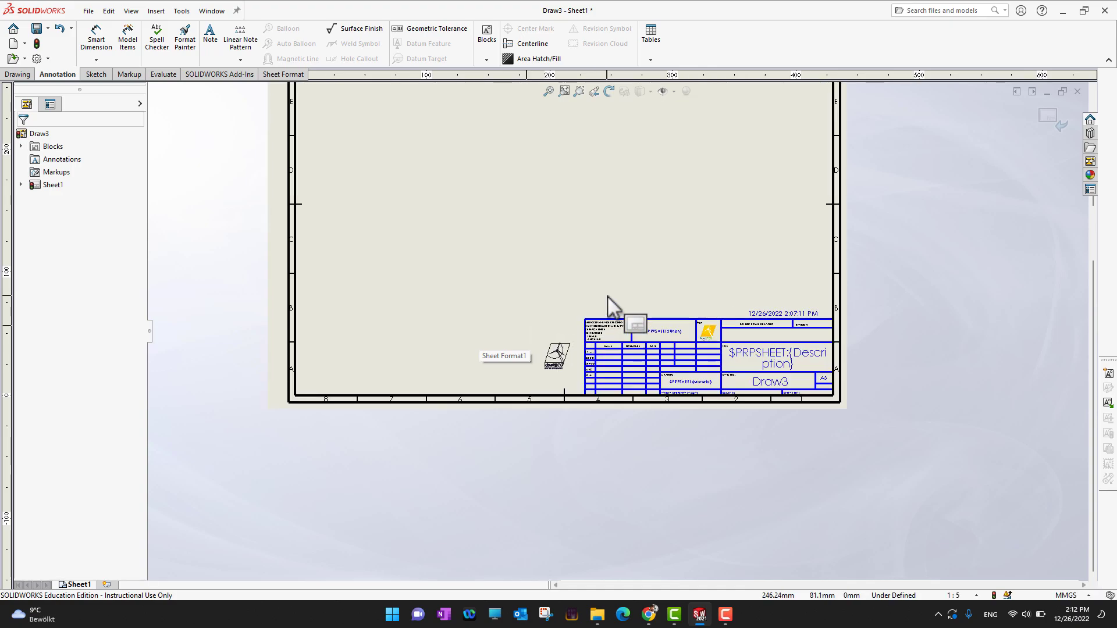
{"action": "scroll", "coordinate": [610, 303], "scroll_direction": "down", "scroll_amount": 1}
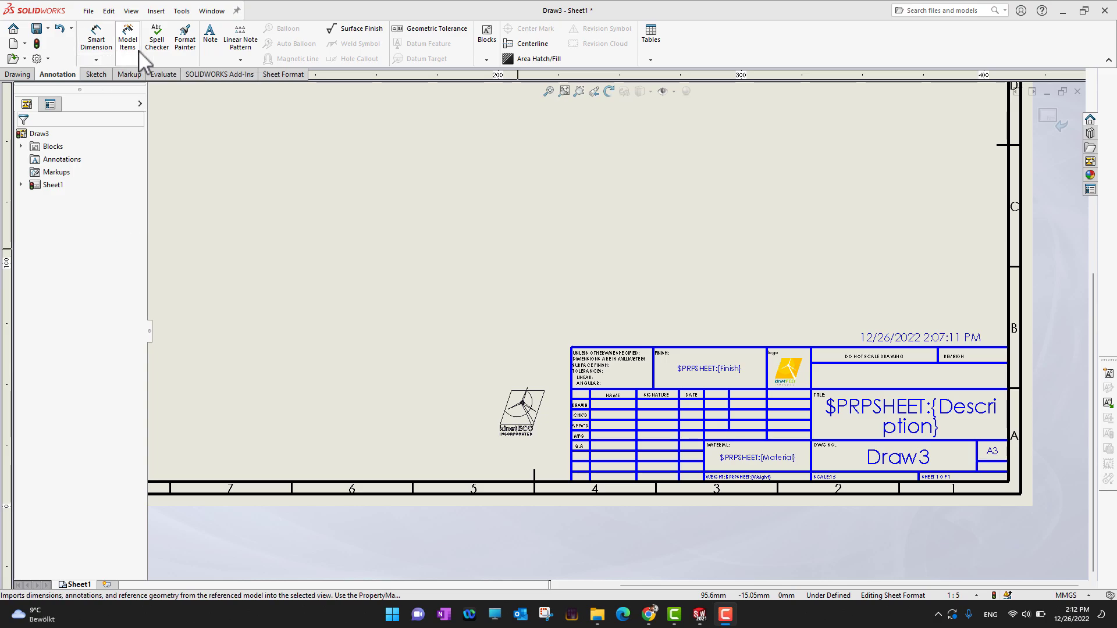
{"action": "left_click", "coordinate": [98, 75]}
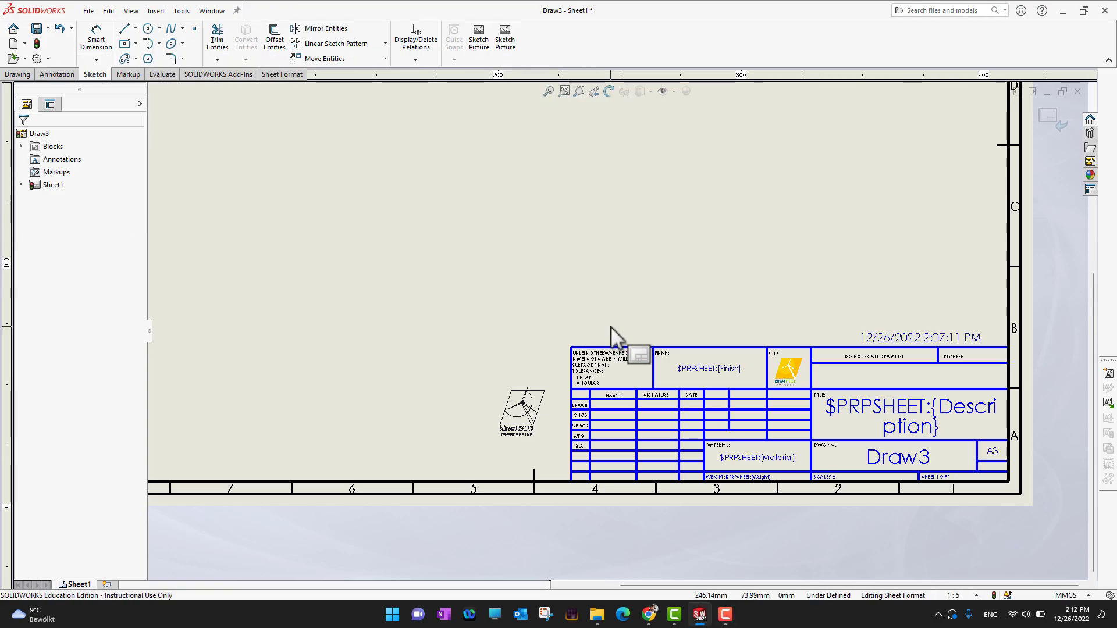